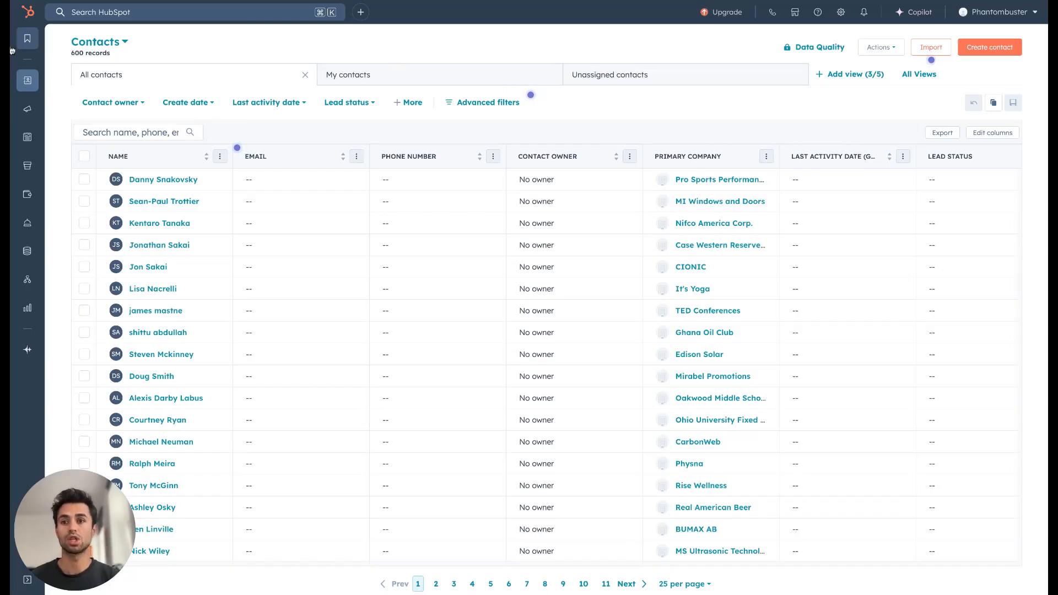
Start a new contact list from the CRM's Lists section.
mouse_move(27, 81)
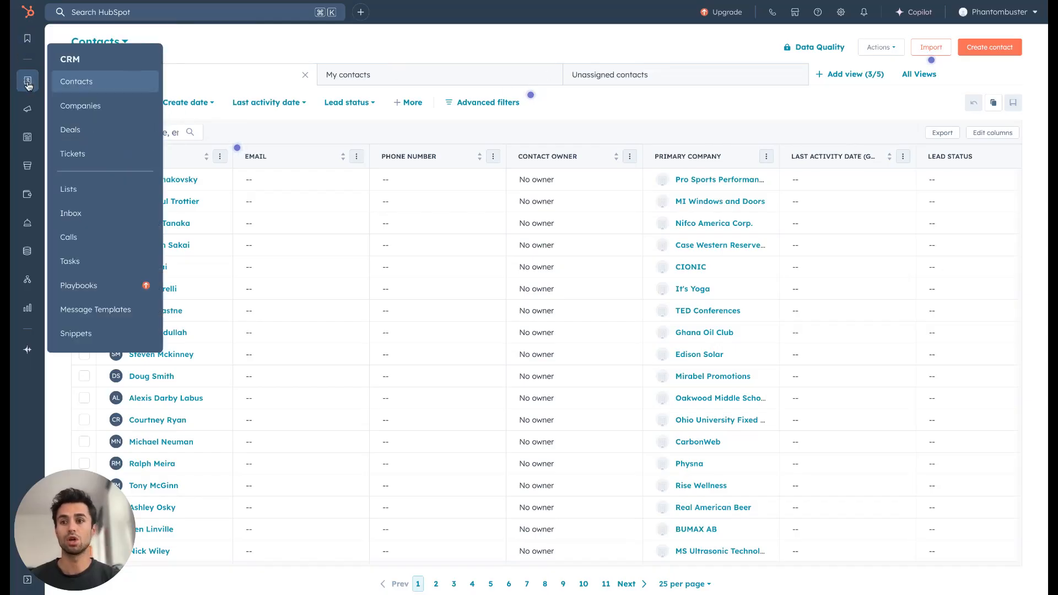
left_click(97, 196)
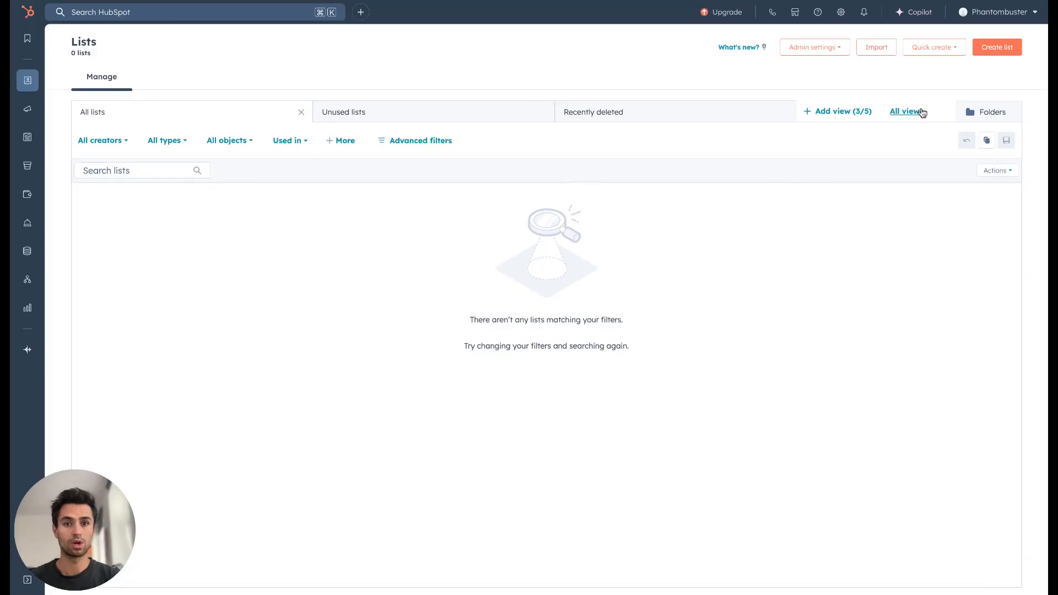
left_click(997, 47)
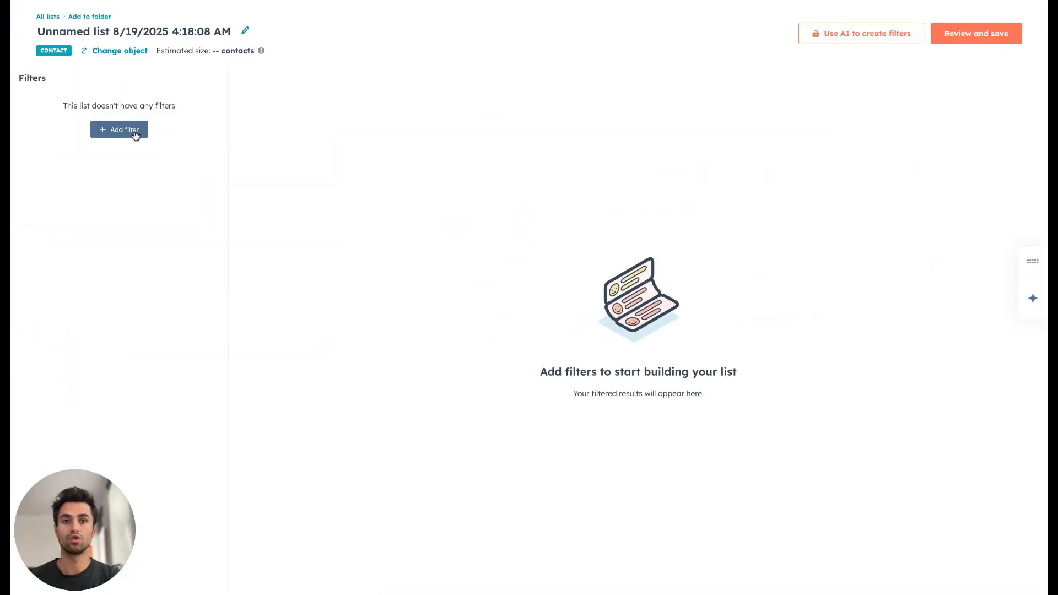
Add a contact property filter to the list so that Create date is Today, and check the contact preview.
left_click(135, 136)
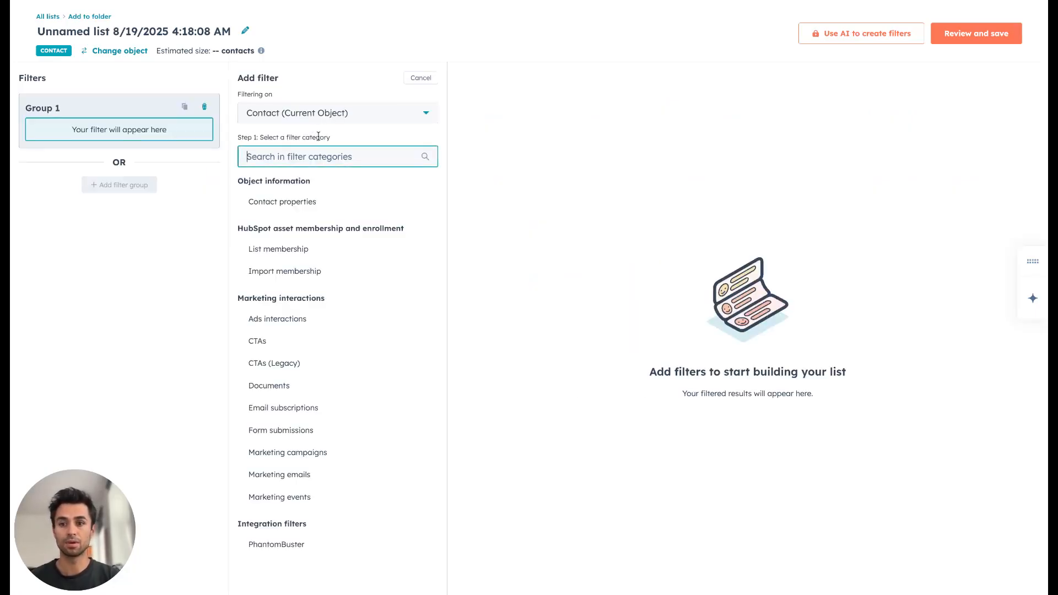
left_click(340, 205)
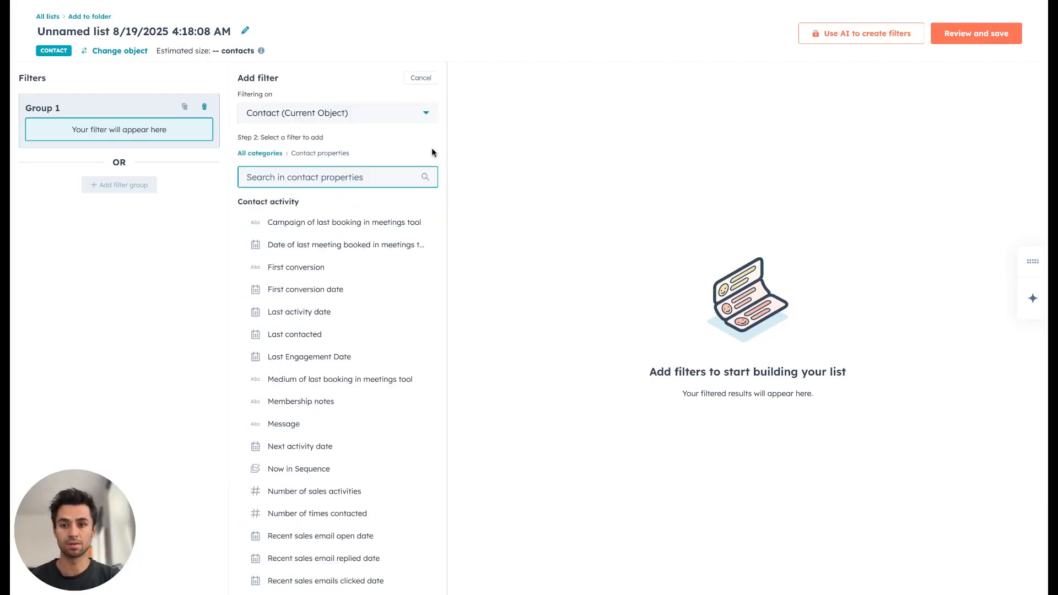
type("date")
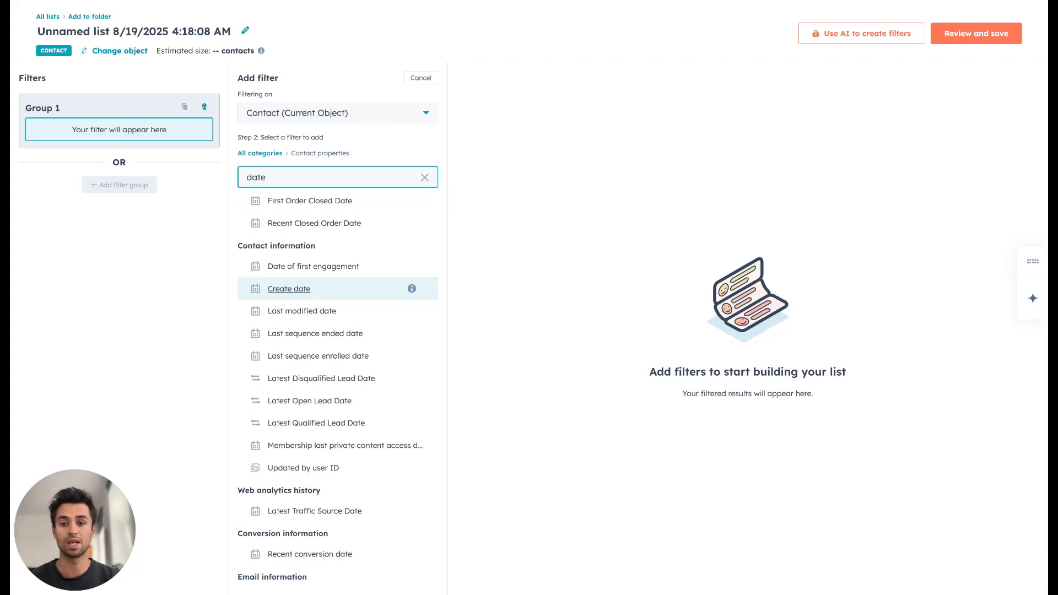
left_click(327, 297)
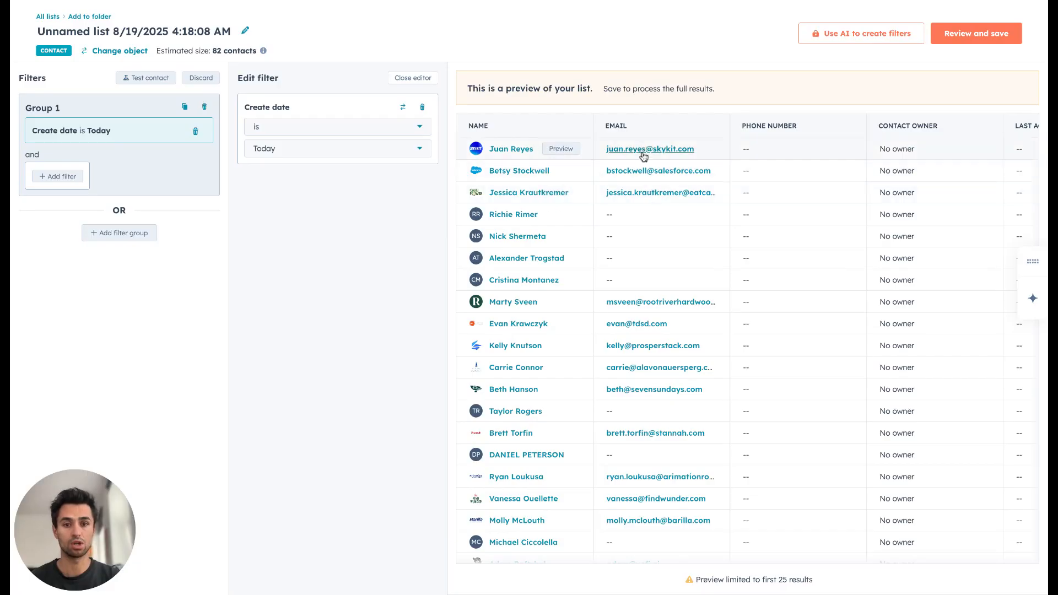
scroll(652, 220, "right", 5)
scroll(651, 220, "left", 5)
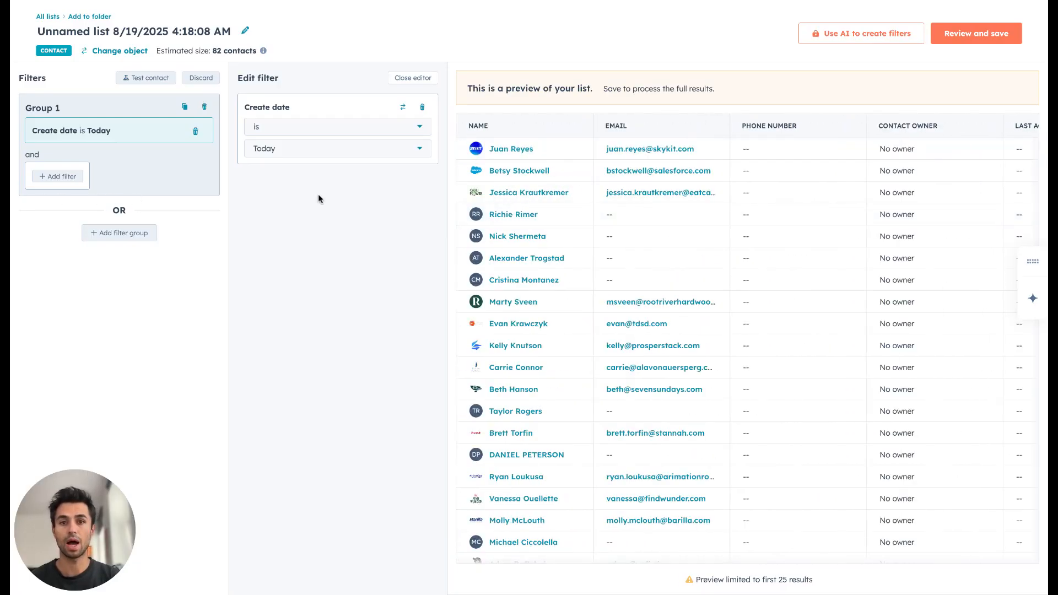
Add a second contact property filter to the same group so that Email is unknown.
left_click(78, 172)
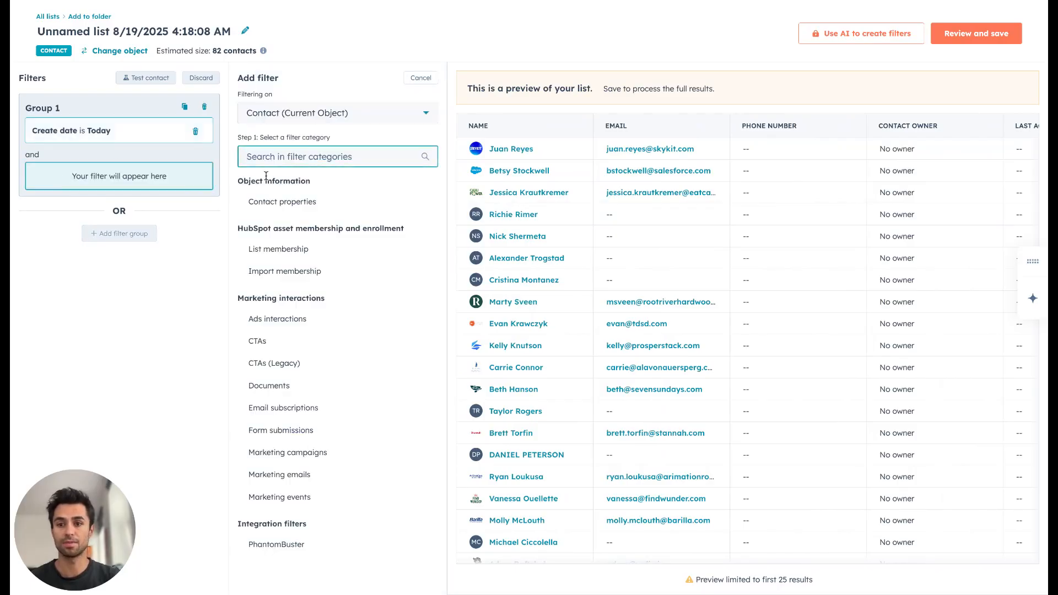
left_click(338, 205)
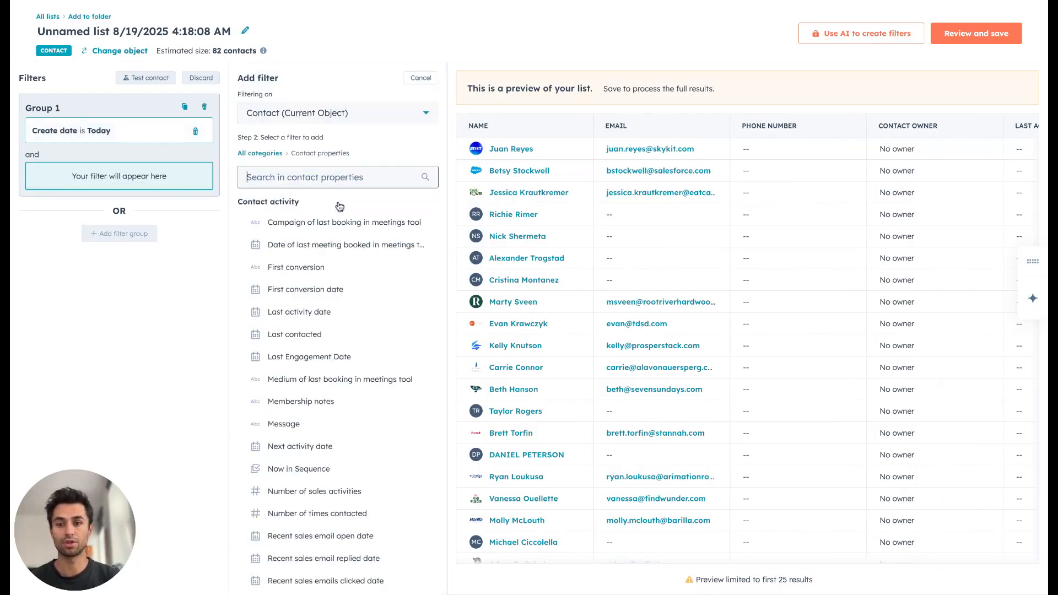
type("email")
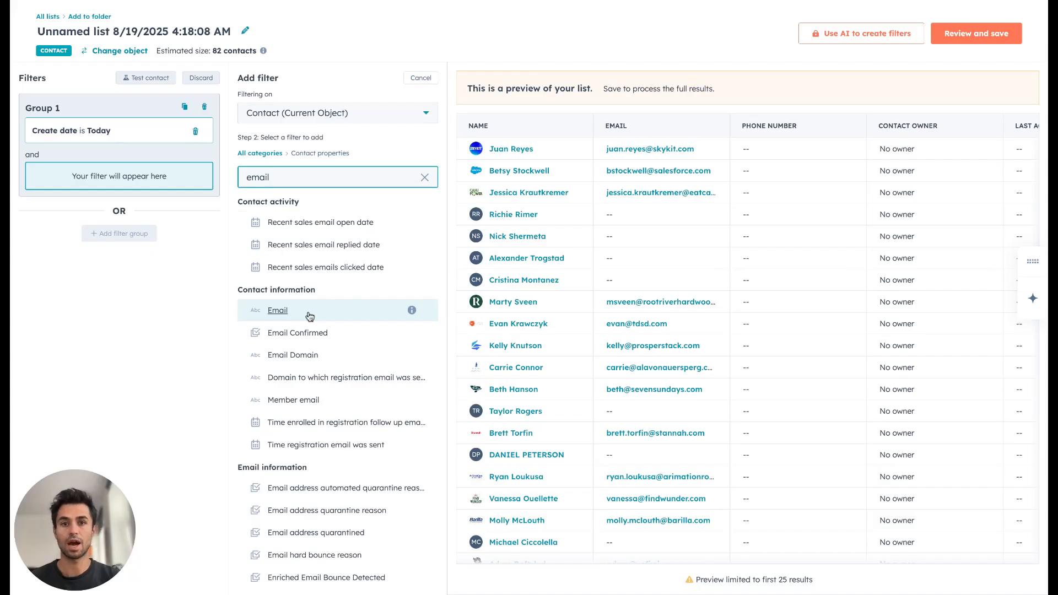
left_click(309, 315)
left_click(330, 127)
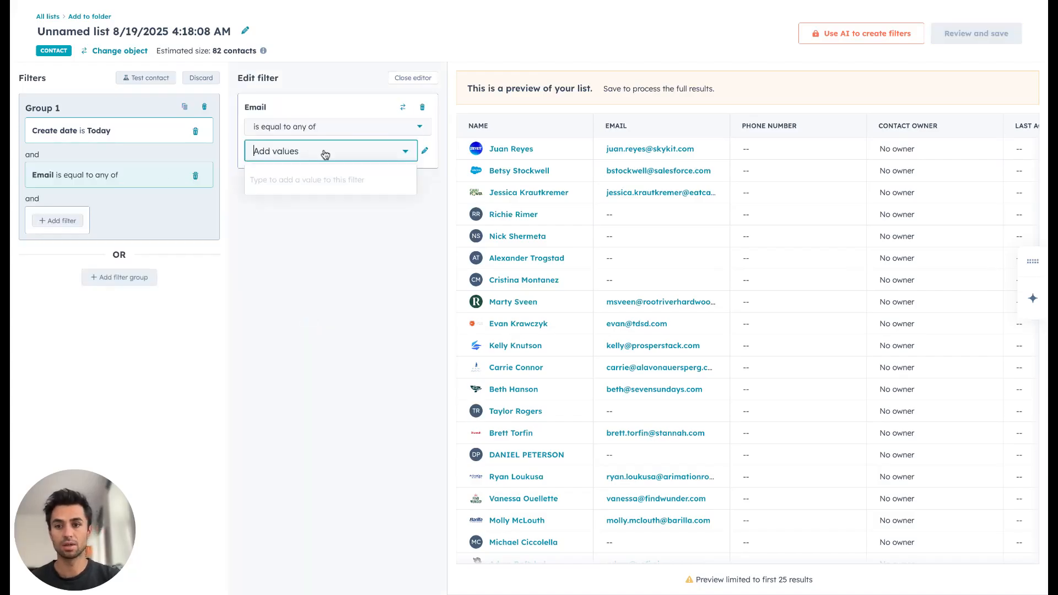
scroll(314, 253, "down", 2)
left_click(313, 252)
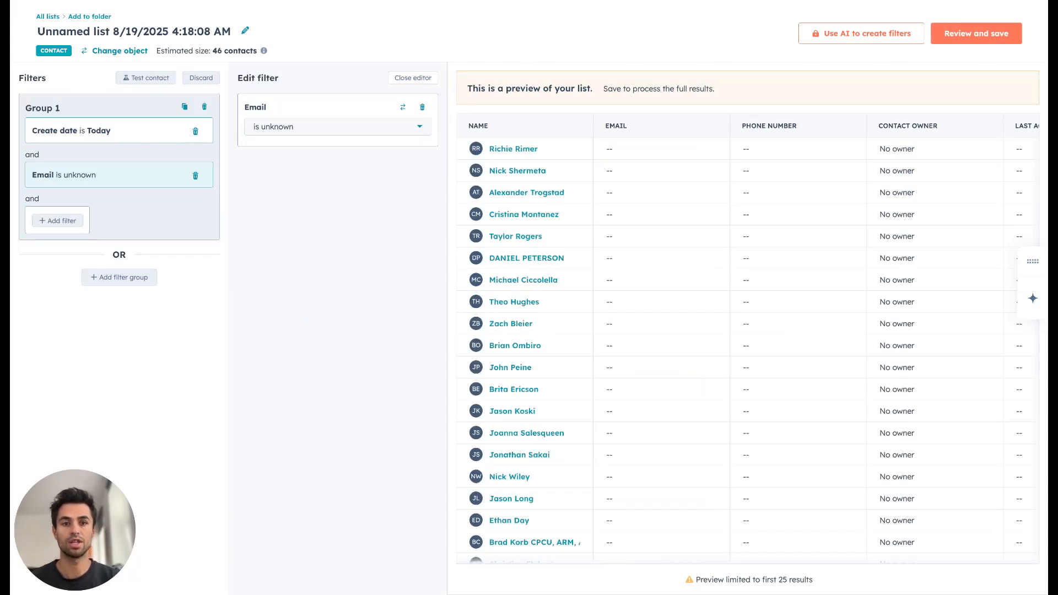
Review the filtered list, set its processing type to Static, and save and process it.
left_click(968, 36)
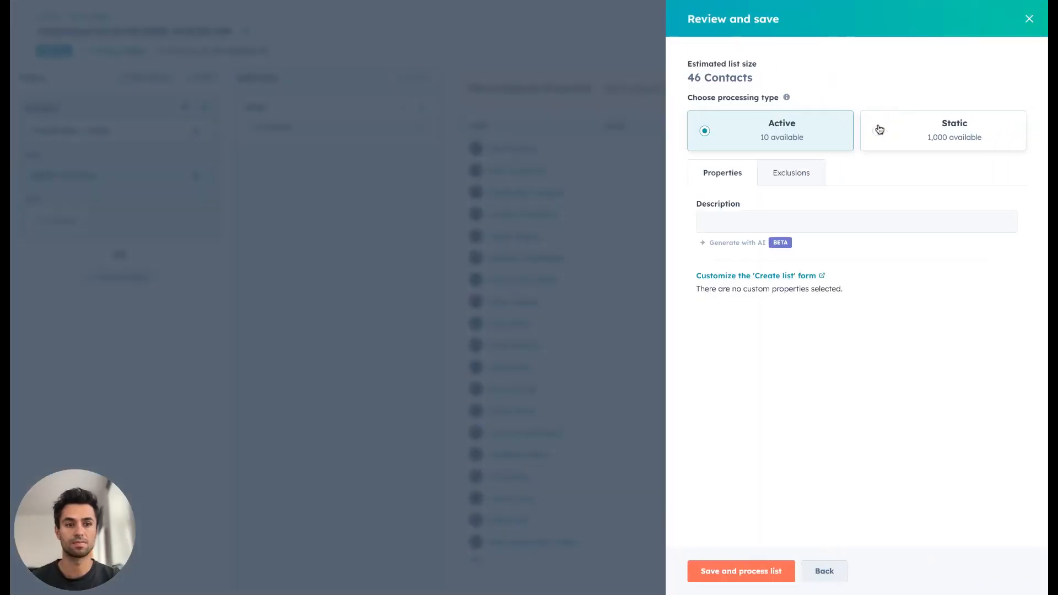
left_click(876, 130)
left_click(728, 575)
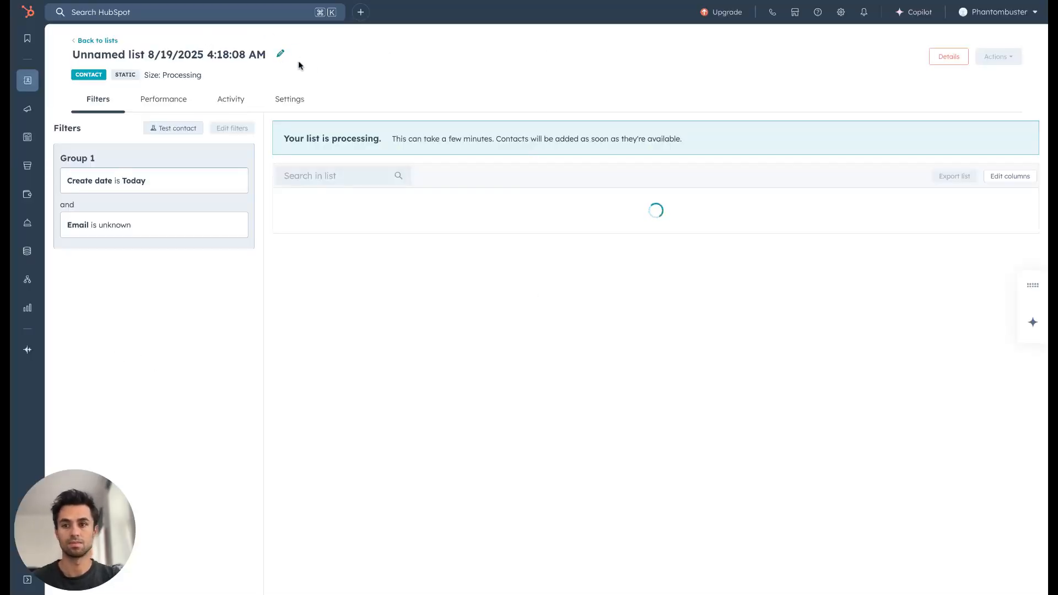
Rename the saved list to "Test" followed by the list owner's first name.
left_click(280, 53)
type("Test Natha")
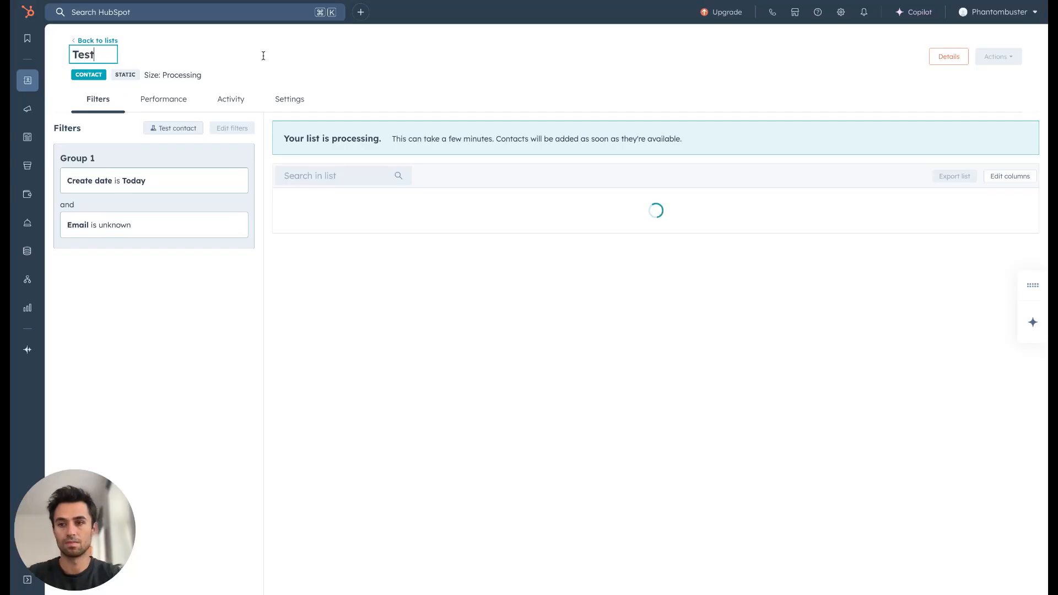
type("n")
key("Return")
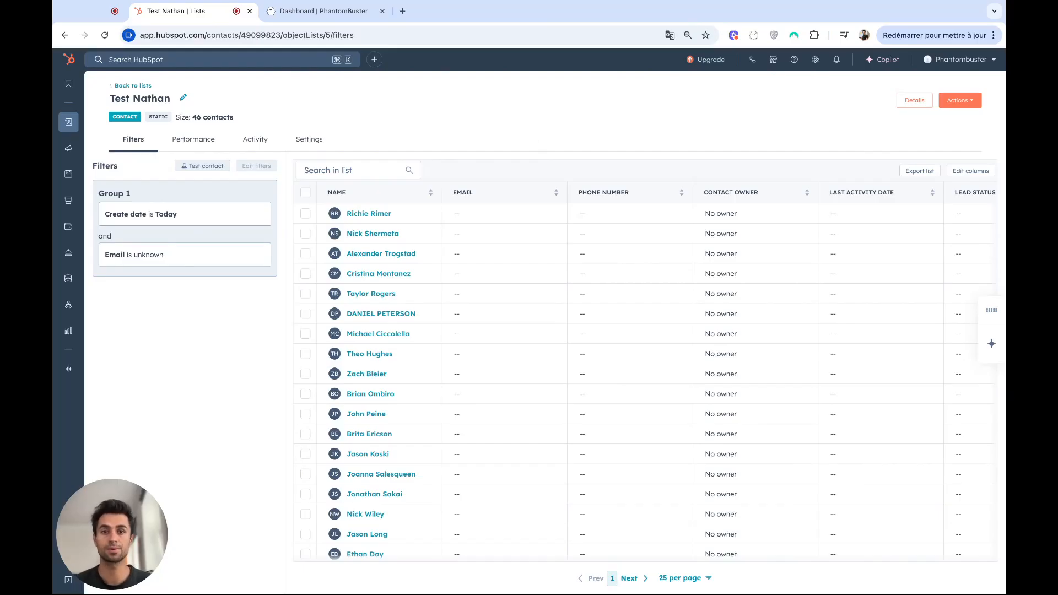
Switch to PhantomBuster and start the "Enrich your contact lists" use case from the HubSpot category of its store.
left_click(291, 12)
left_click(301, 71)
left_click(655, 131)
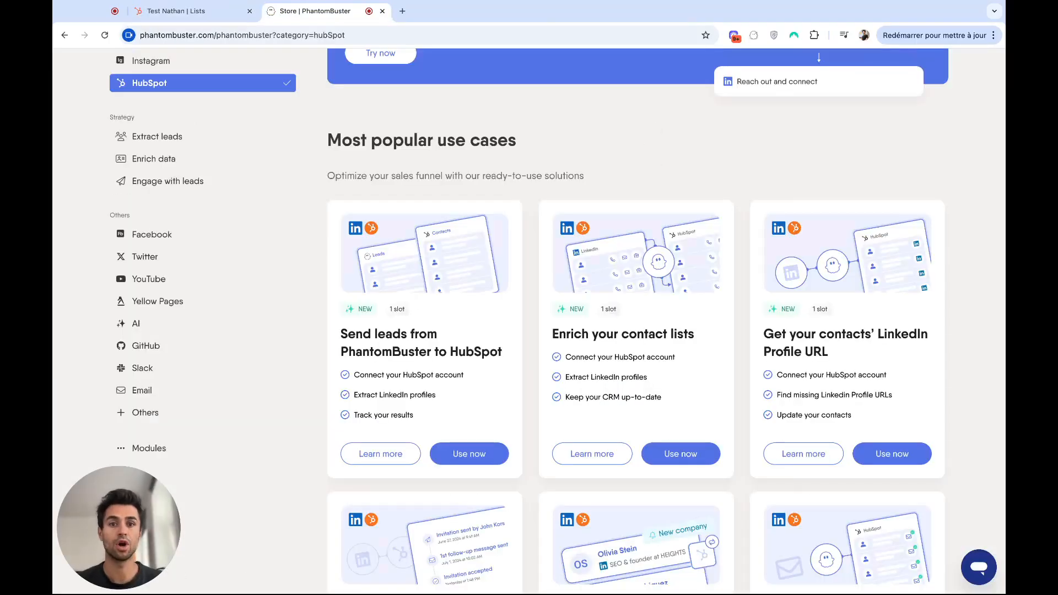
scroll(556, 320, "down", 1)
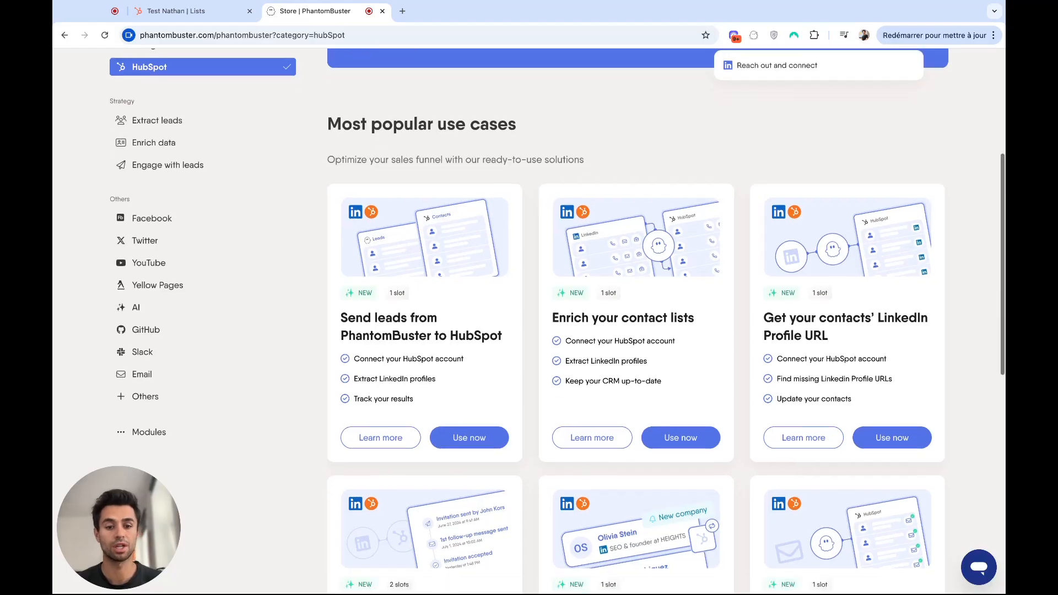
left_click(688, 425)
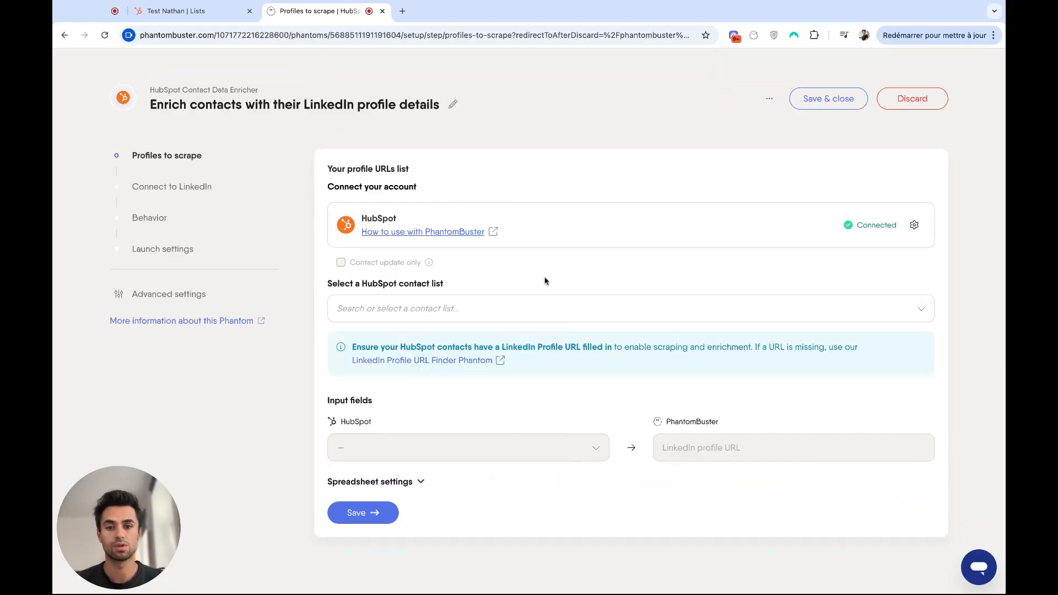
Choose the new test list as the HubSpot contact list, keep LinkedIn Profile URL as the input field, and save.
left_click(523, 306)
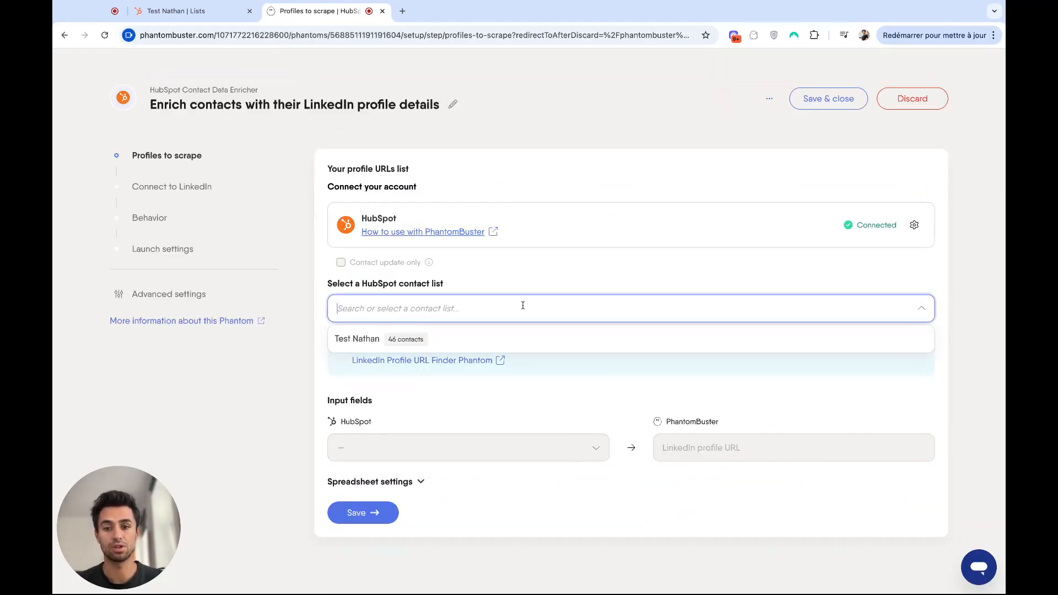
left_click(473, 346)
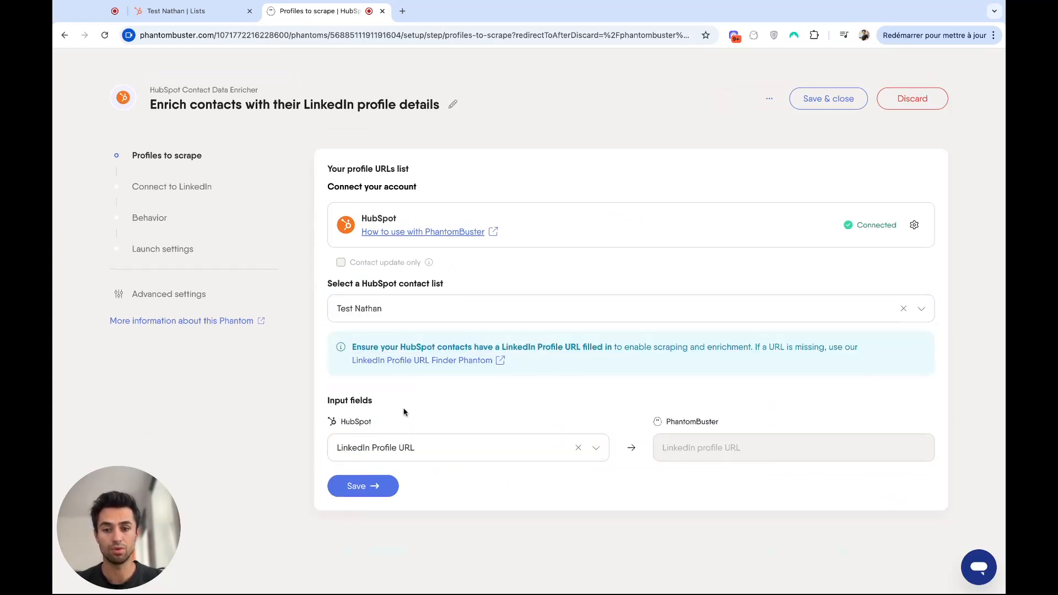
left_click(407, 447)
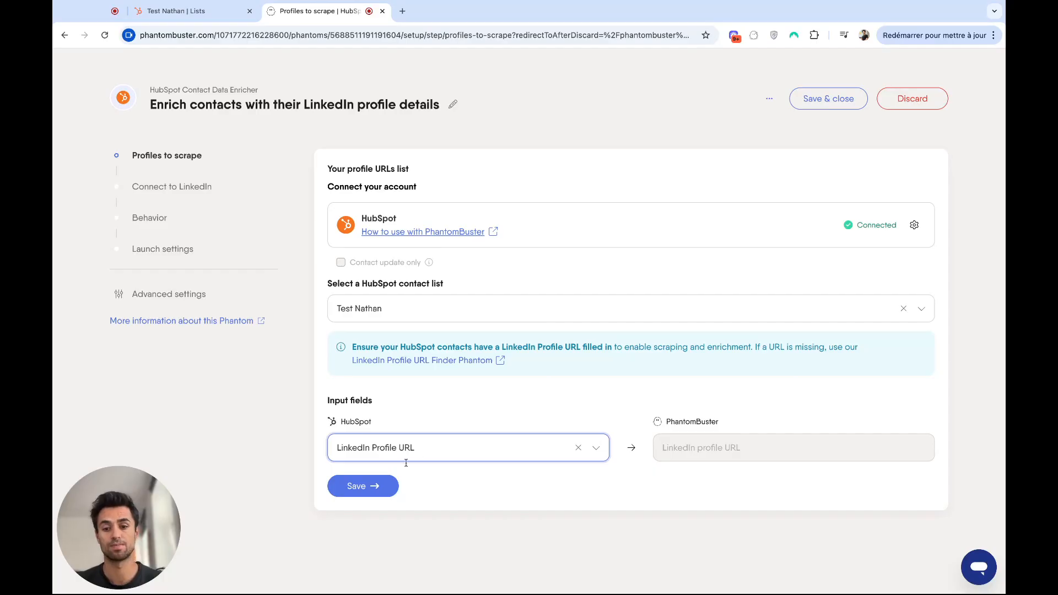
left_click(362, 486)
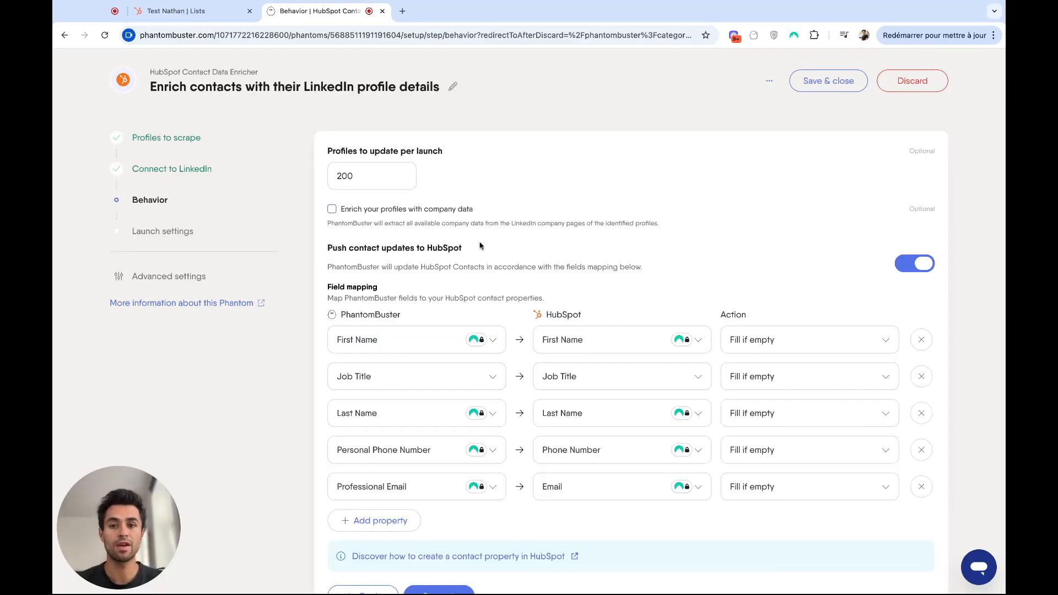
Enable enriching the profiles with company data in the behavior settings.
left_click(332, 210)
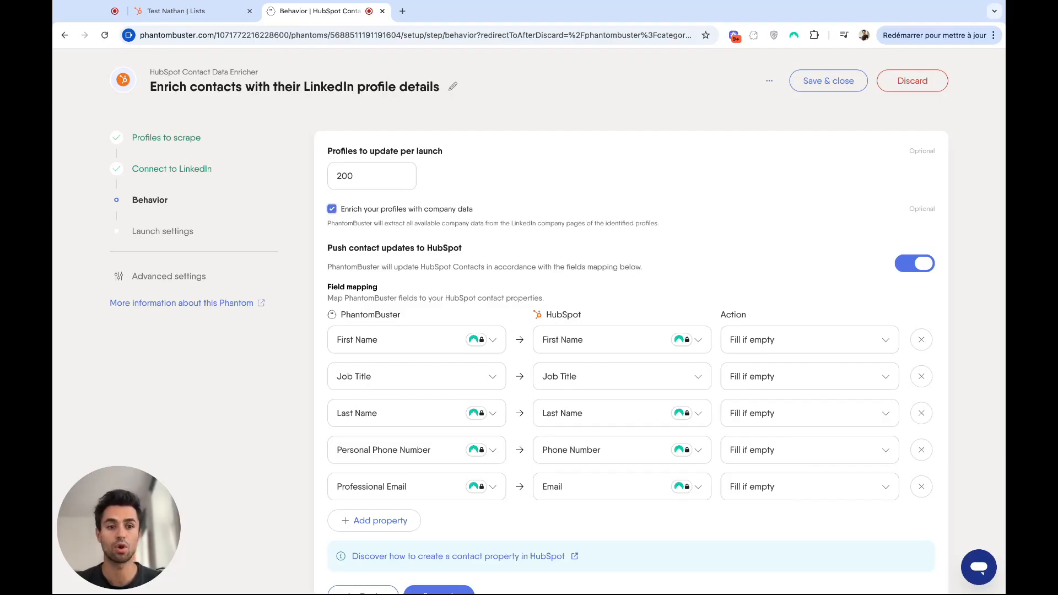
scroll(463, 212, "down", 1)
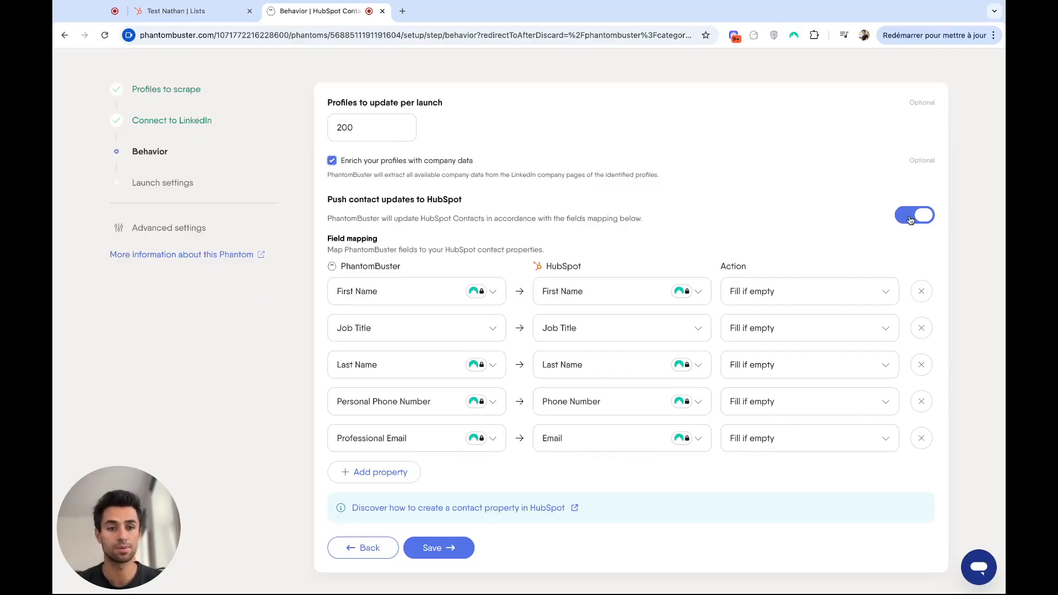
scroll(481, 211, "up", 1)
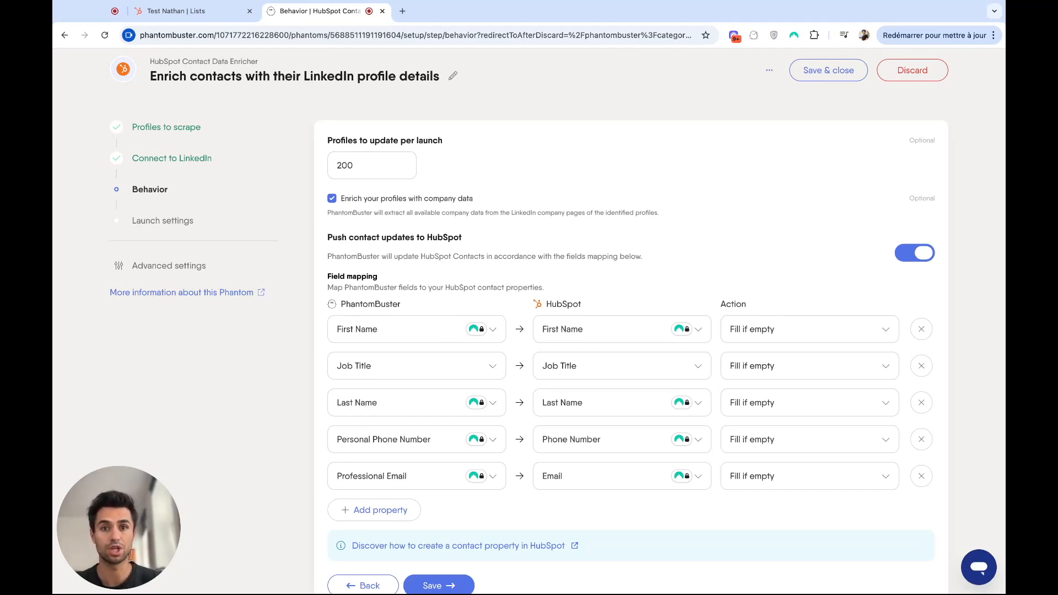
Add a field mapping from PhantomBuster's Company Industry to HubSpot's Industry property.
scroll(631, 330, "down", 1)
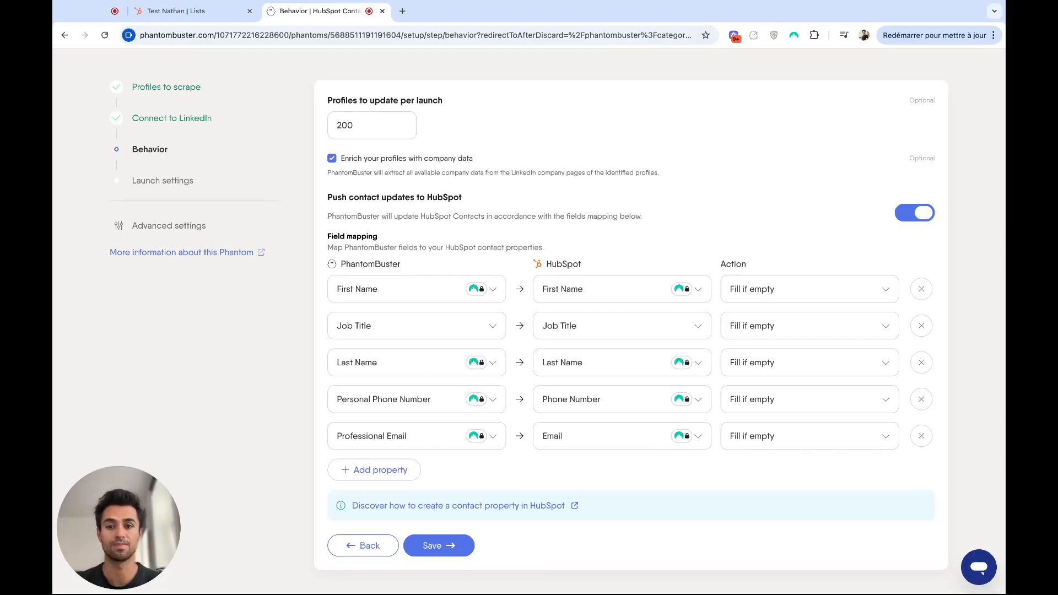
scroll(499, 443, "down", 1)
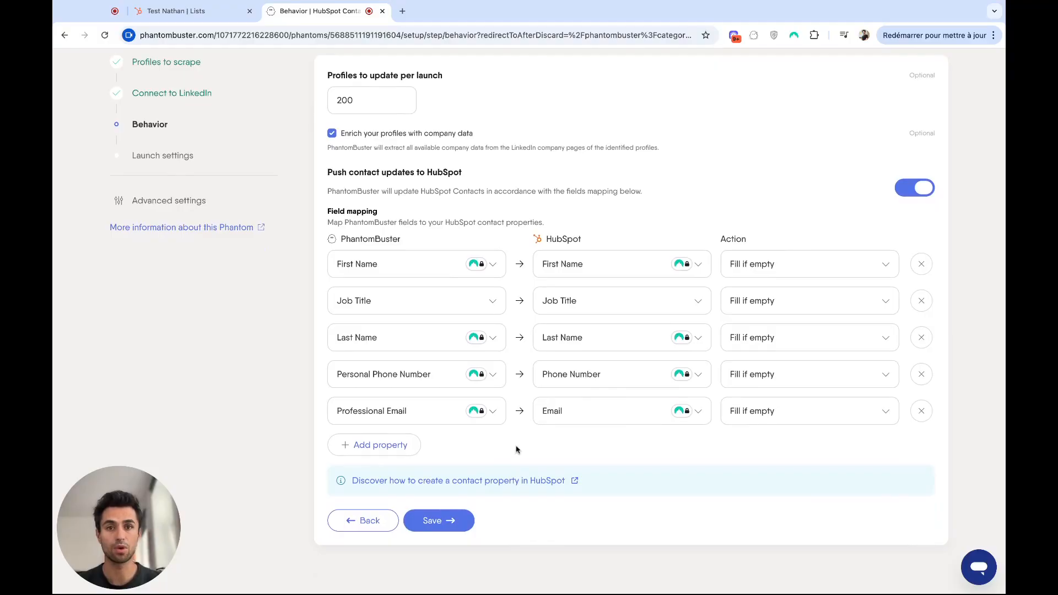
scroll(516, 449, "down", 1)
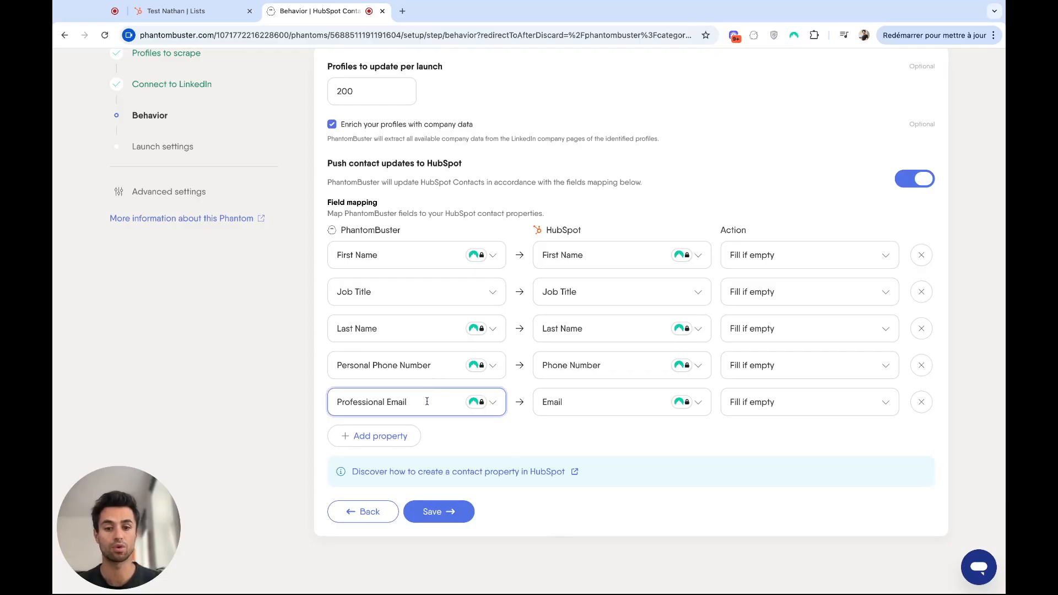
left_click(371, 436)
scroll(469, 457, "down", 1)
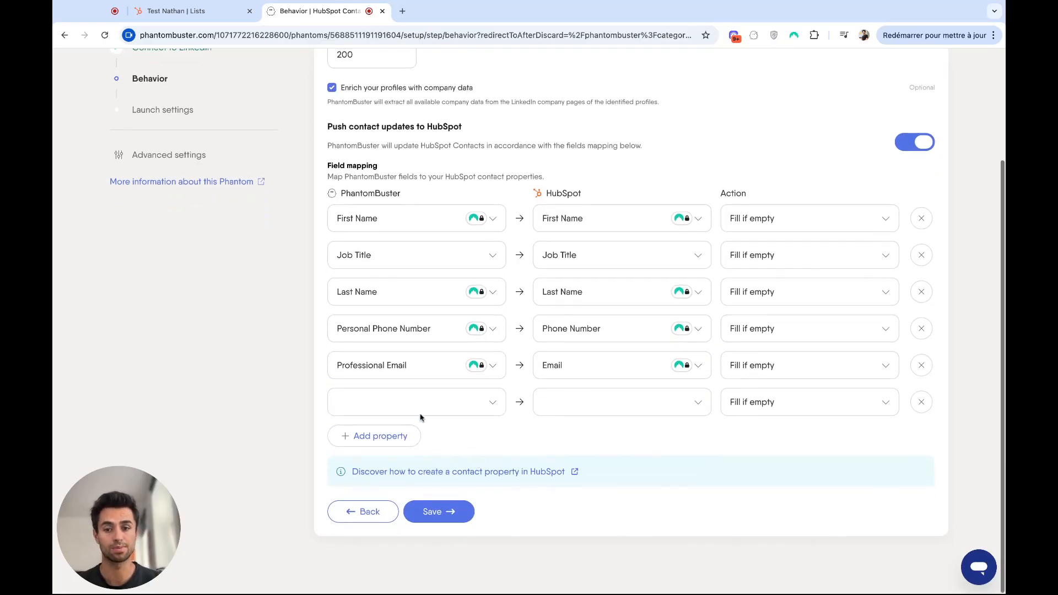
left_click(419, 403)
type("company")
left_click(456, 504)
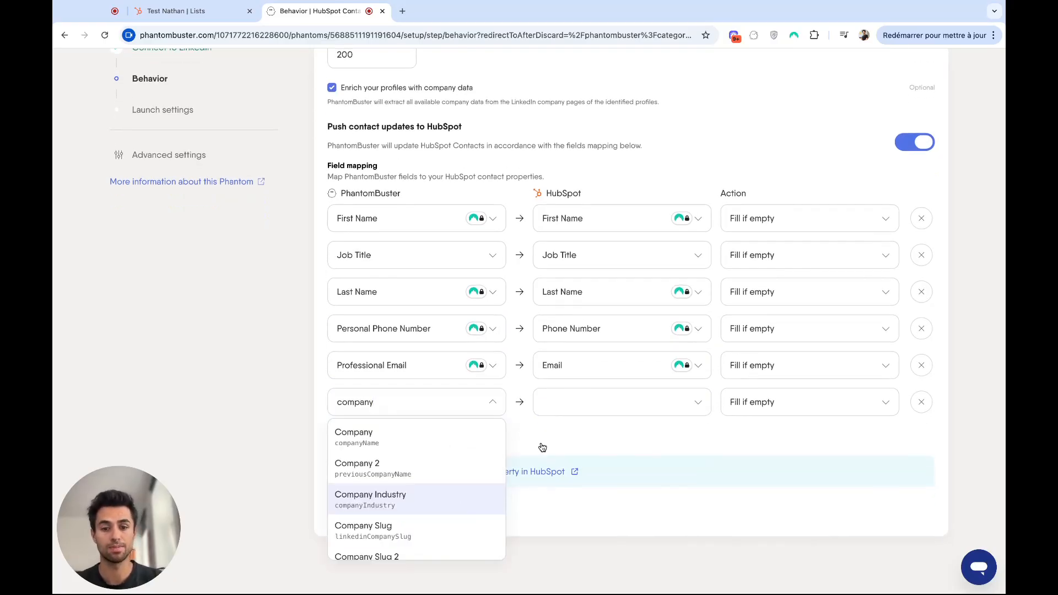
left_click(598, 401)
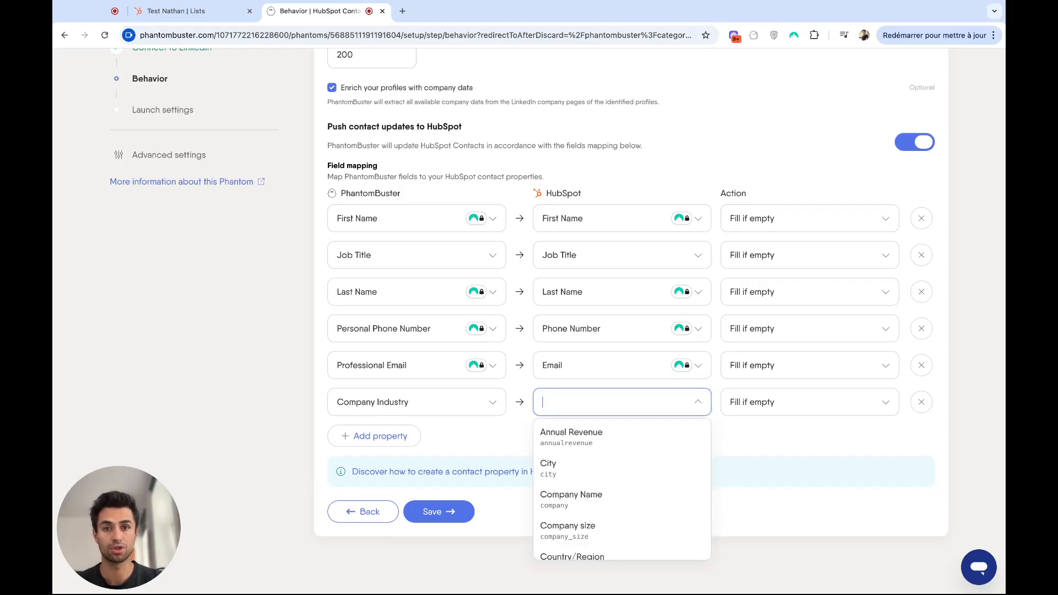
type("indust")
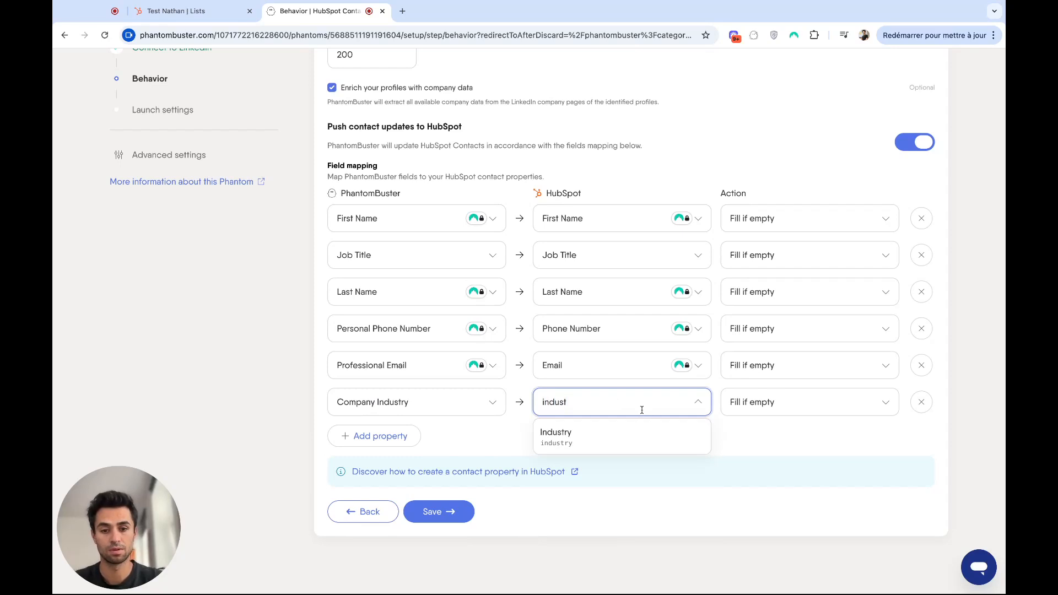
left_click(614, 436)
Add field mappings from Company Website to HubSpot's Website URL and from Followers count to Follower Count.
left_click(381, 436)
scroll(381, 436, "down", 1)
left_click(386, 402)
type("webs")
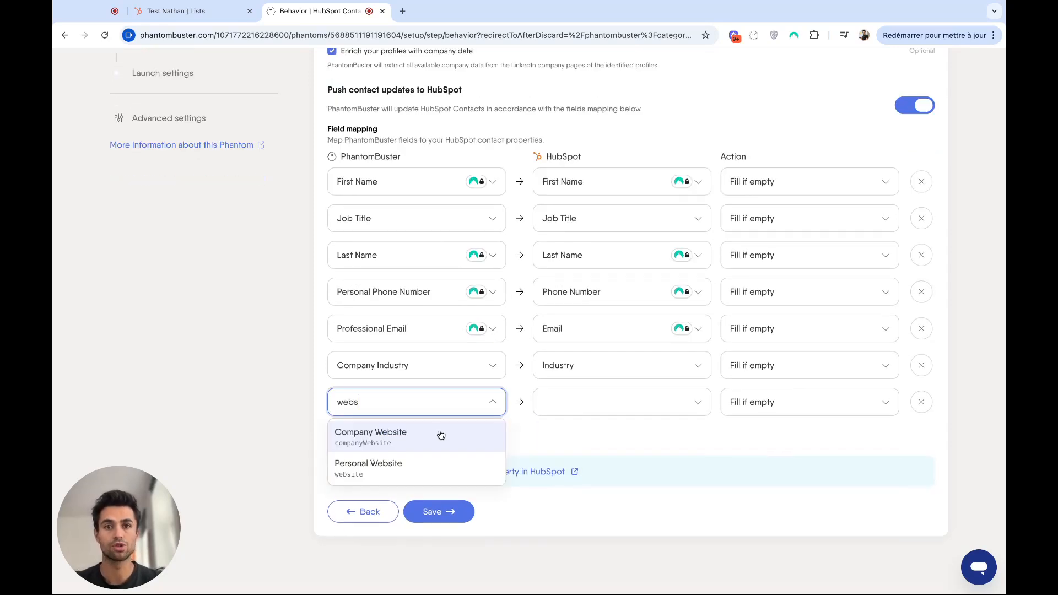
left_click(602, 402)
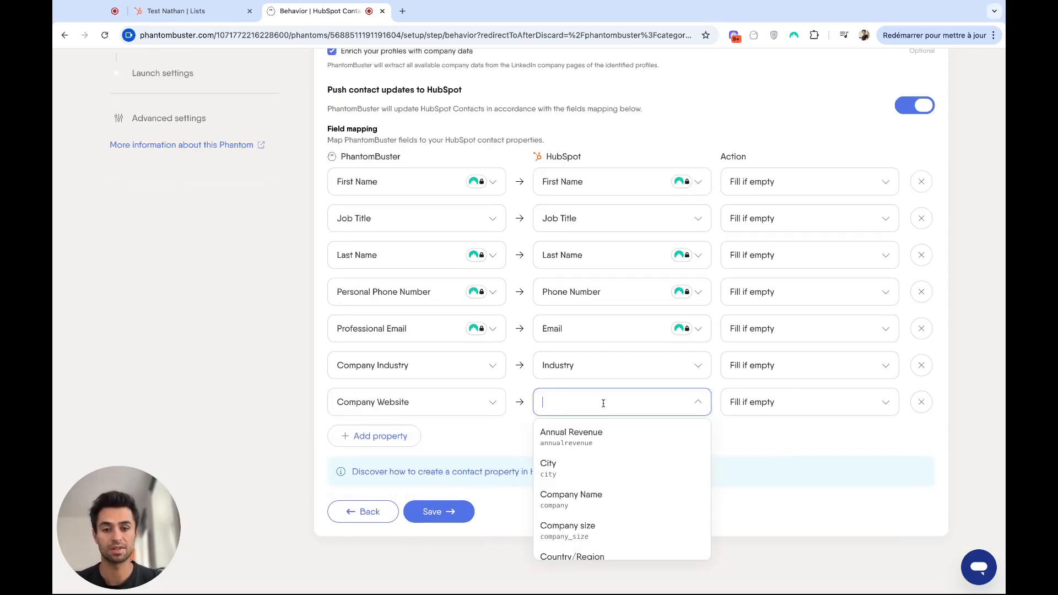
type("eb")
key("BackSpace")
key("BackSpace")
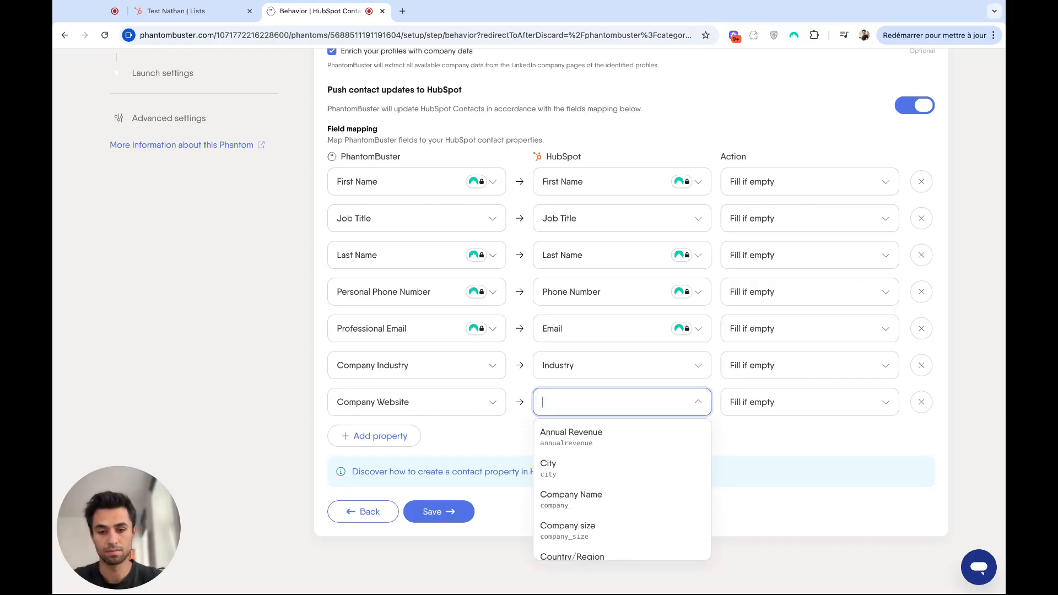
type("webs")
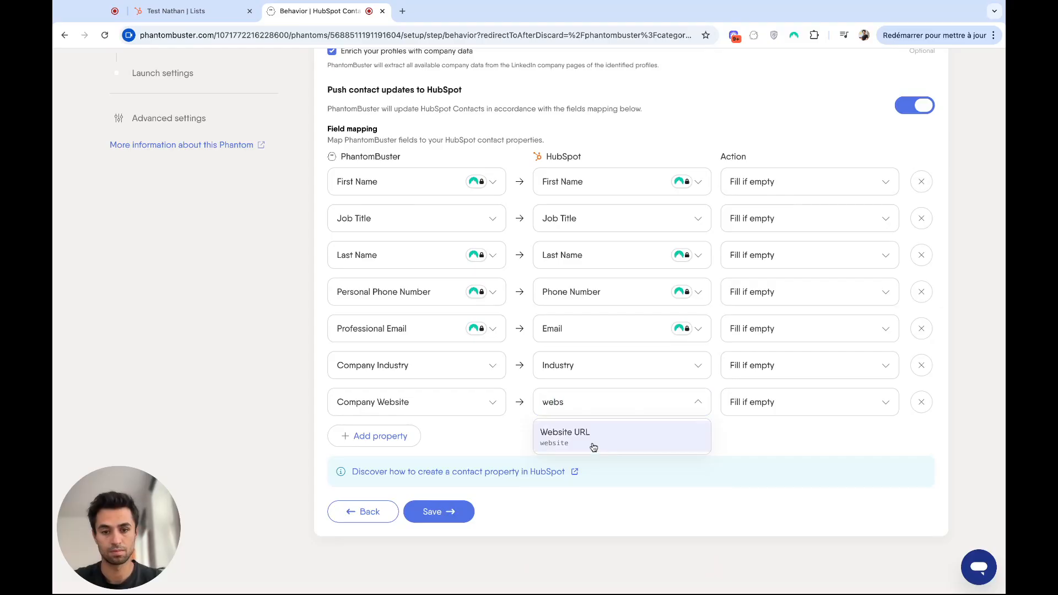
left_click(607, 450)
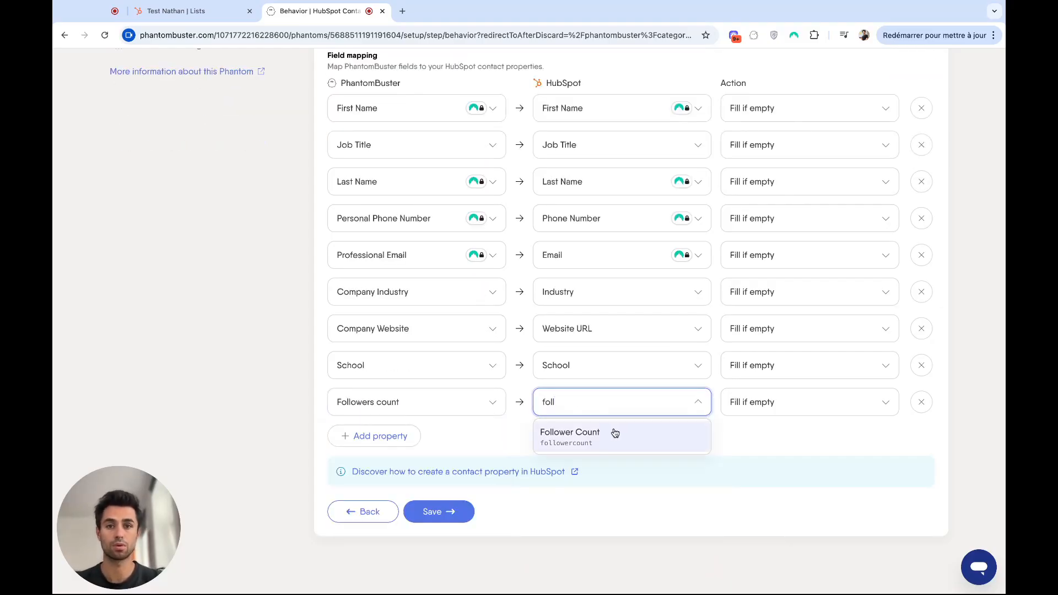
left_click(615, 432)
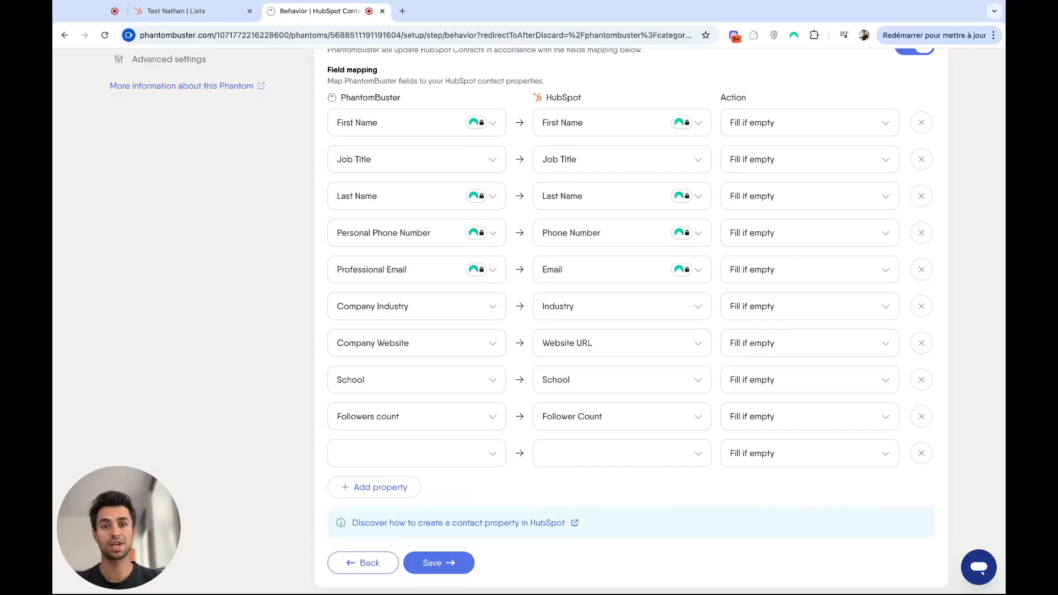
Look through the PhantomBuster and HubSpot fields available for an additional mapping row, leaving both fields unset.
left_click(495, 453)
scroll(441, 470, "down", 3)
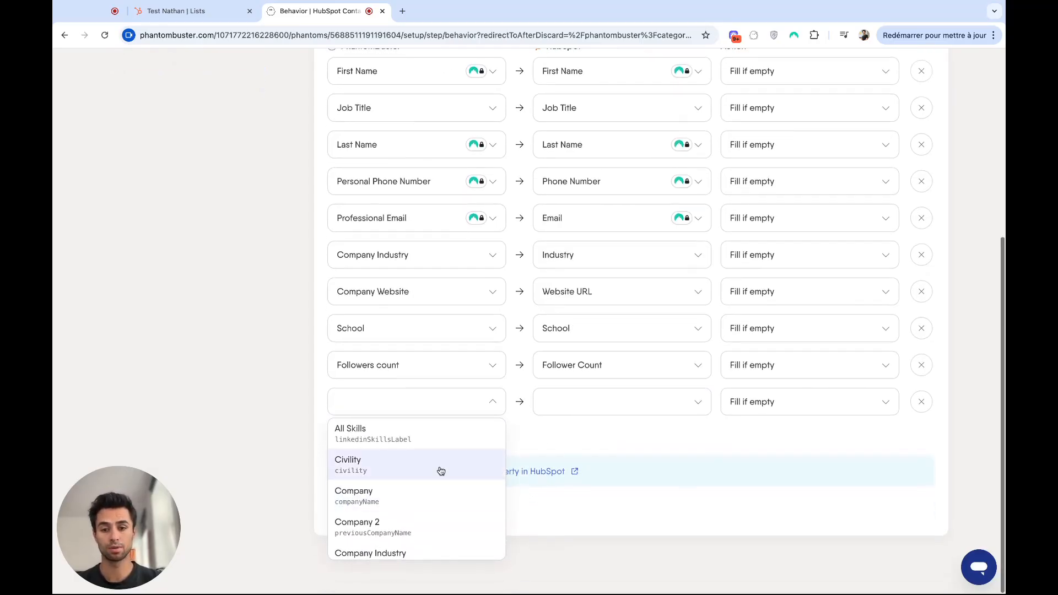
scroll(441, 470, "down", 5)
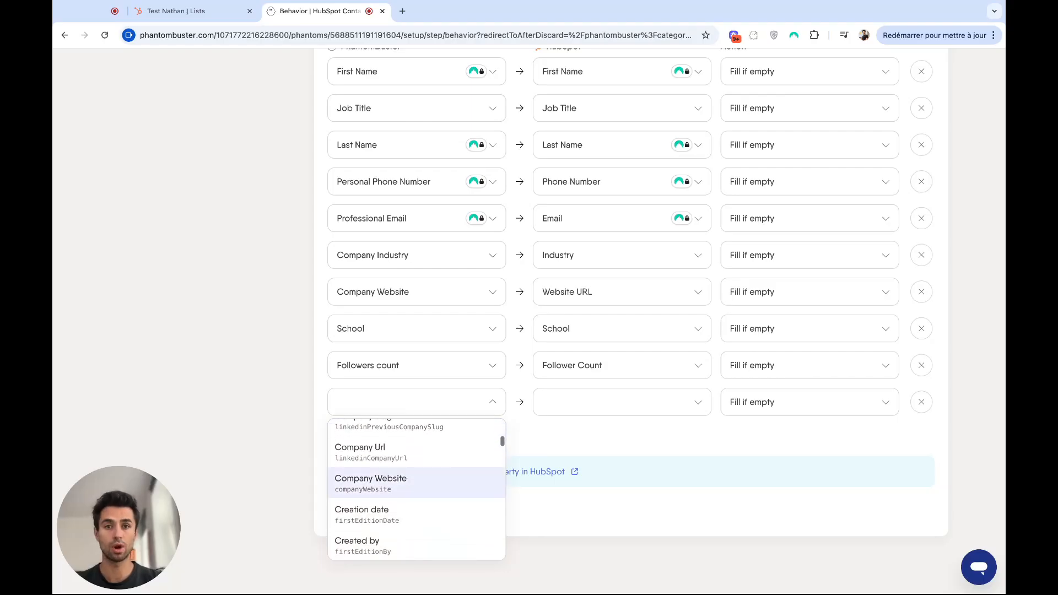
scroll(417, 490, "down", 8)
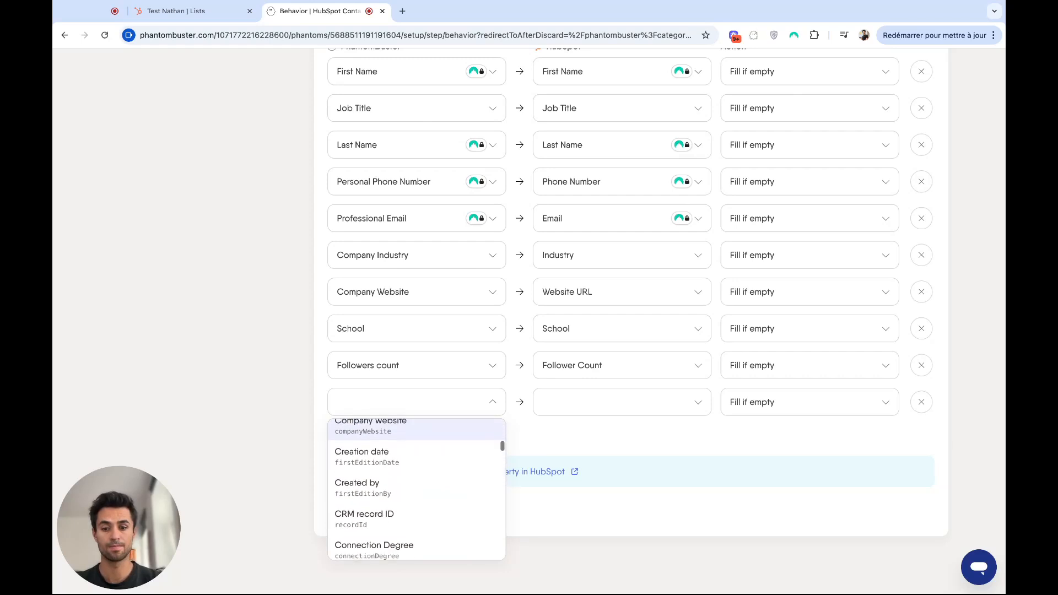
scroll(417, 489, "down", 5)
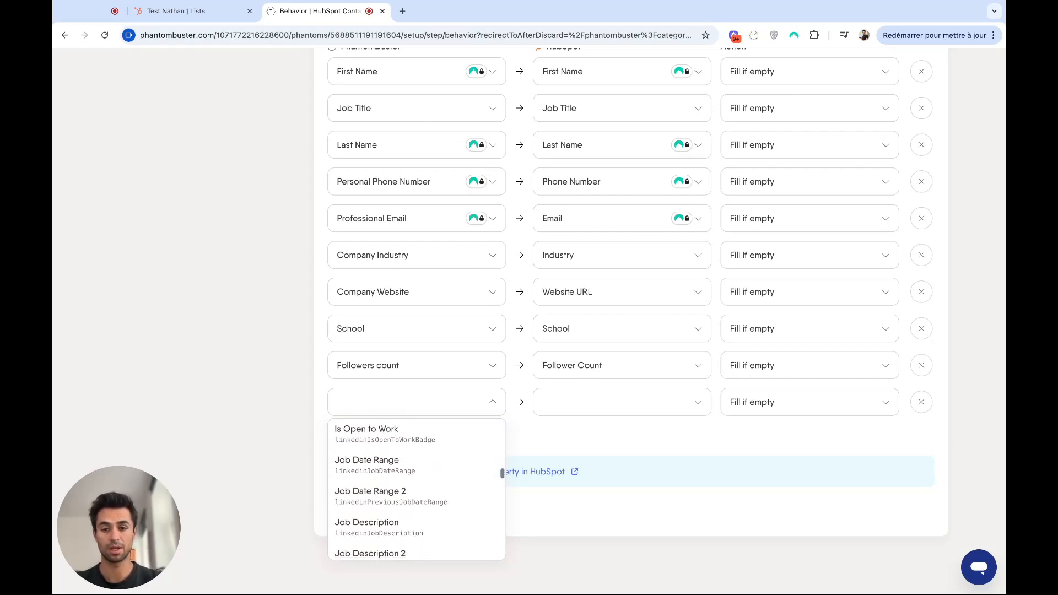
scroll(417, 490, "down", 3)
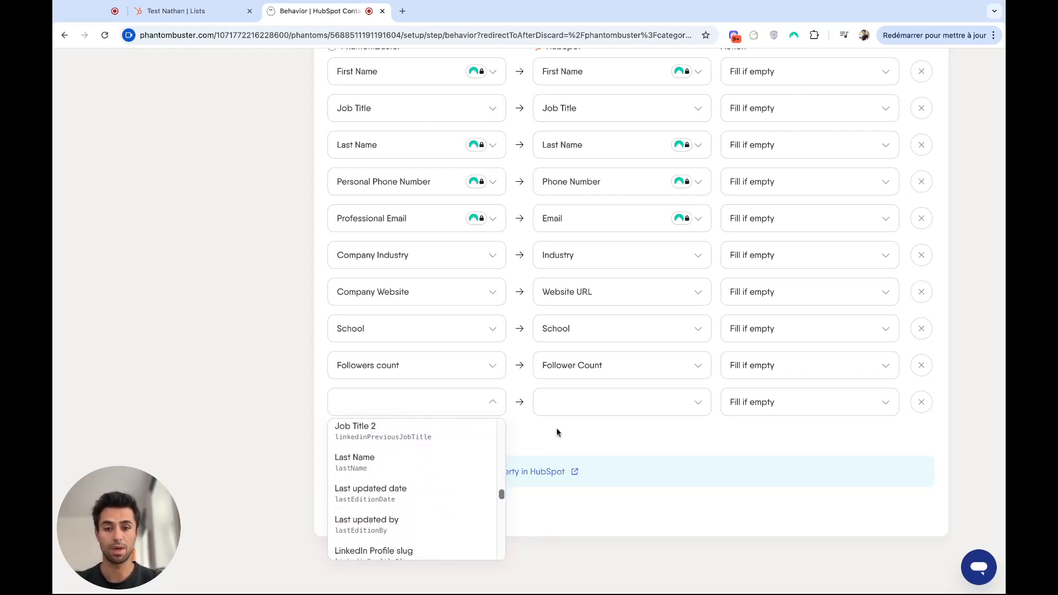
left_click(569, 424)
left_click(619, 403)
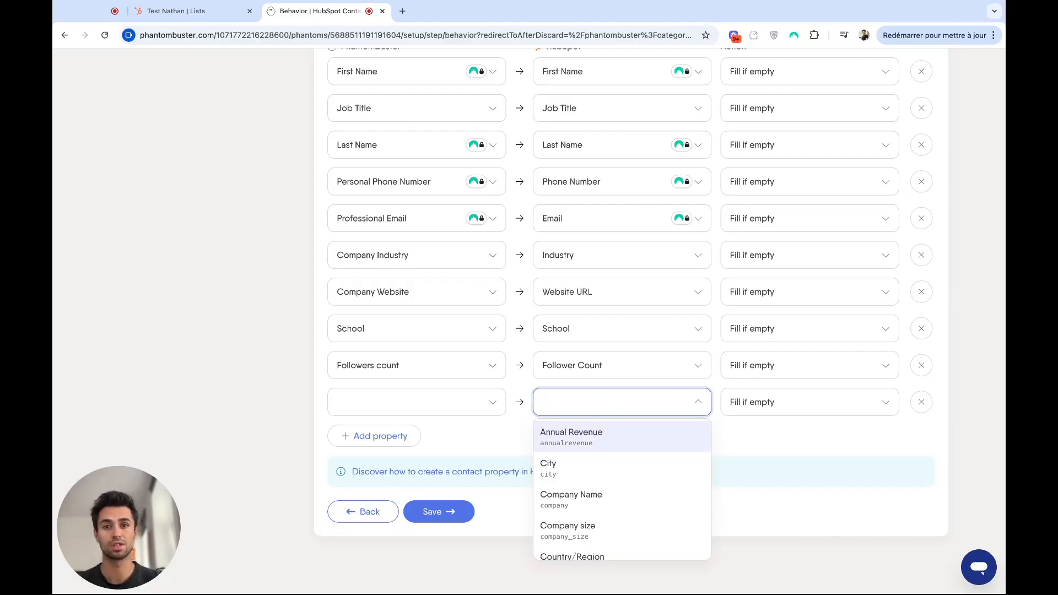
key("Escape")
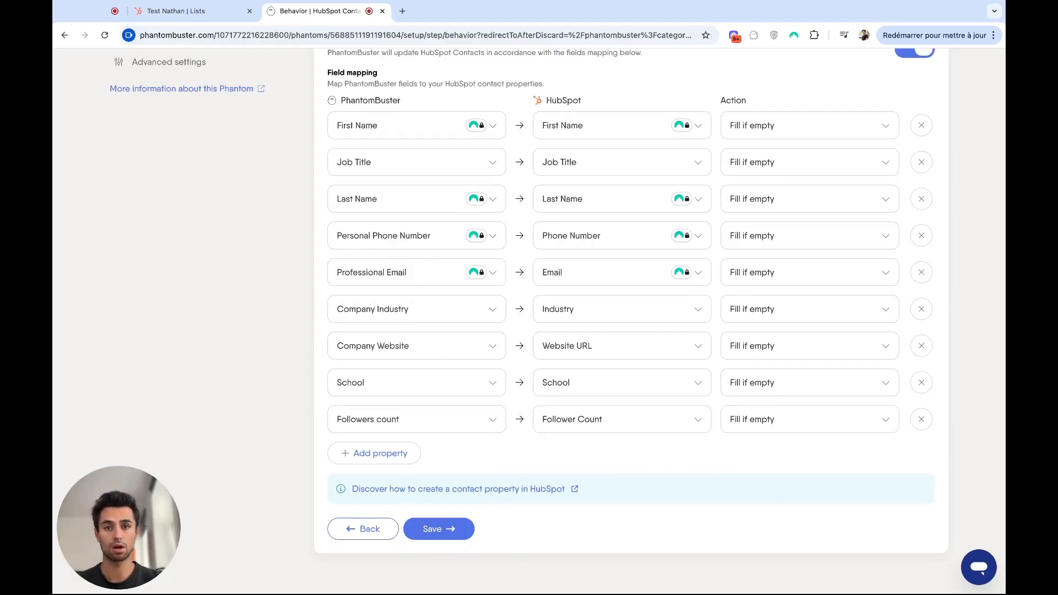
Save the behavior settings and the one-time manual launch settings, and launch the Phantom.
left_click(451, 531)
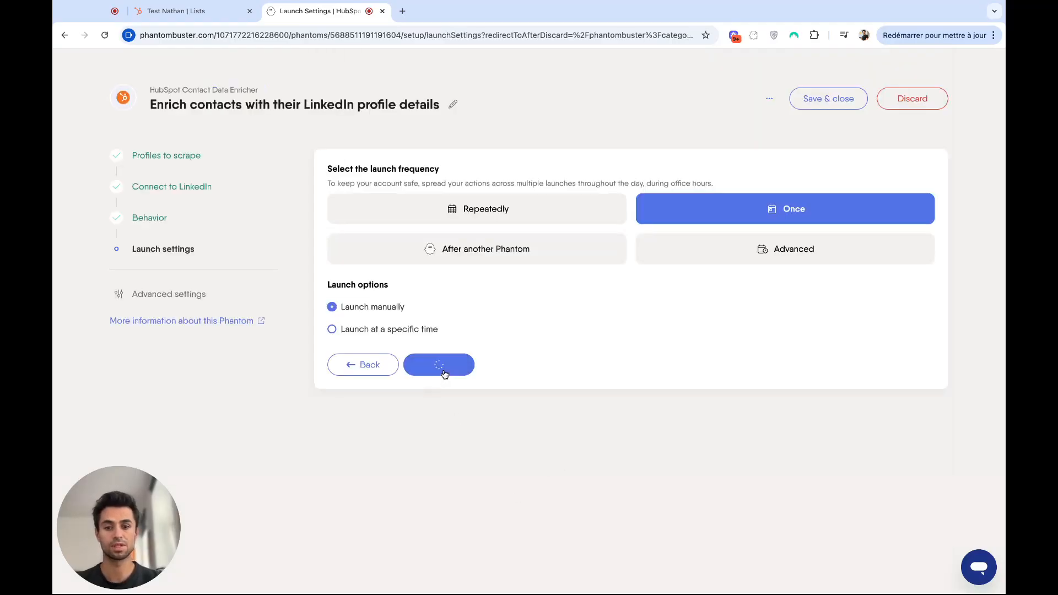
left_click(442, 368)
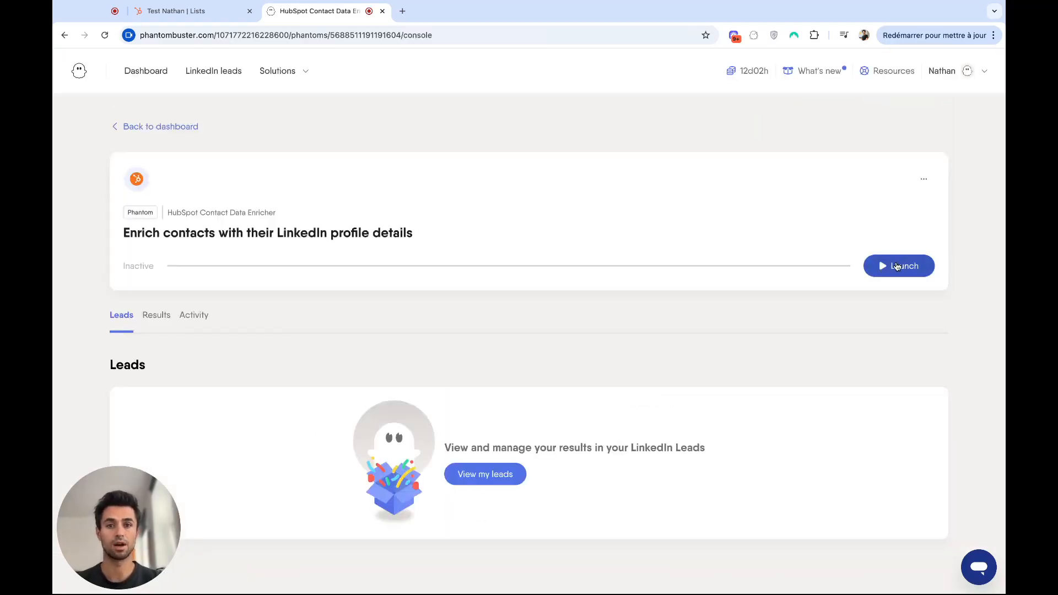
left_click(898, 267)
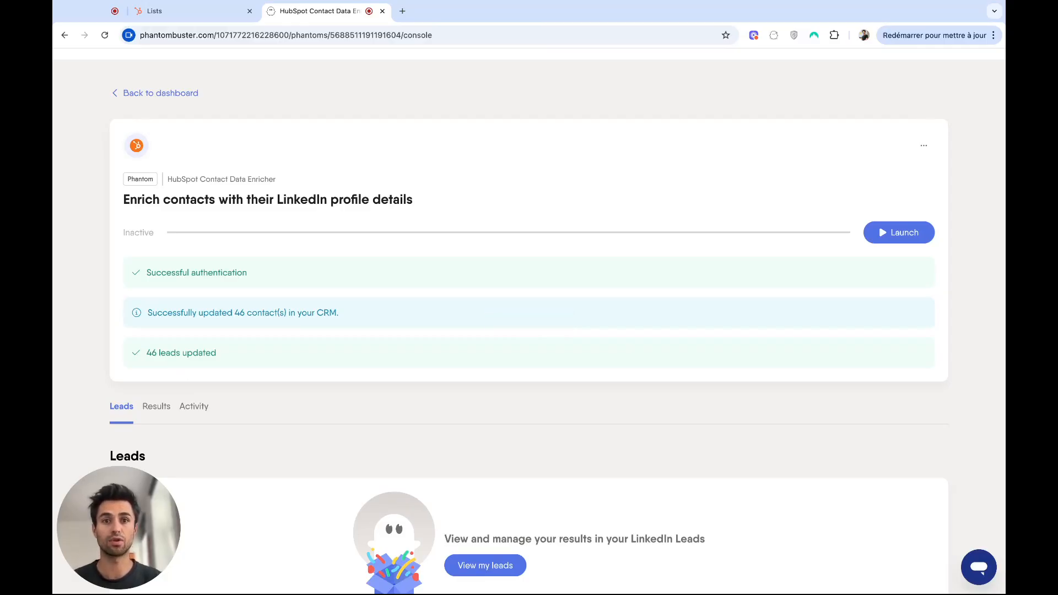
Switch to HubSpot and review the contacts in the test list for newly filled email addresses.
left_click(214, 11)
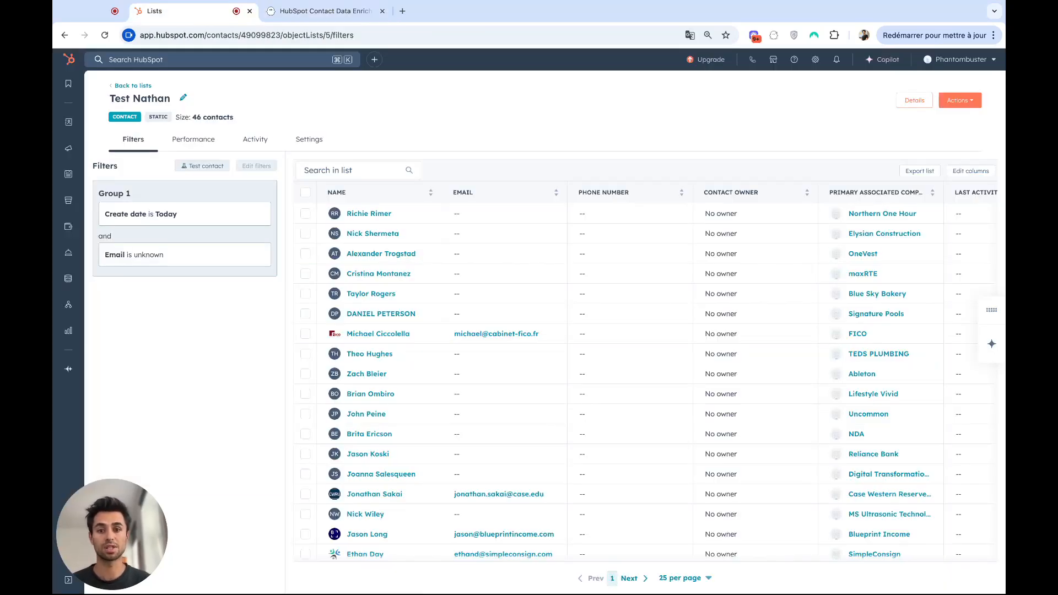
scroll(494, 305, "down", 3)
scroll(494, 309, "up", 3)
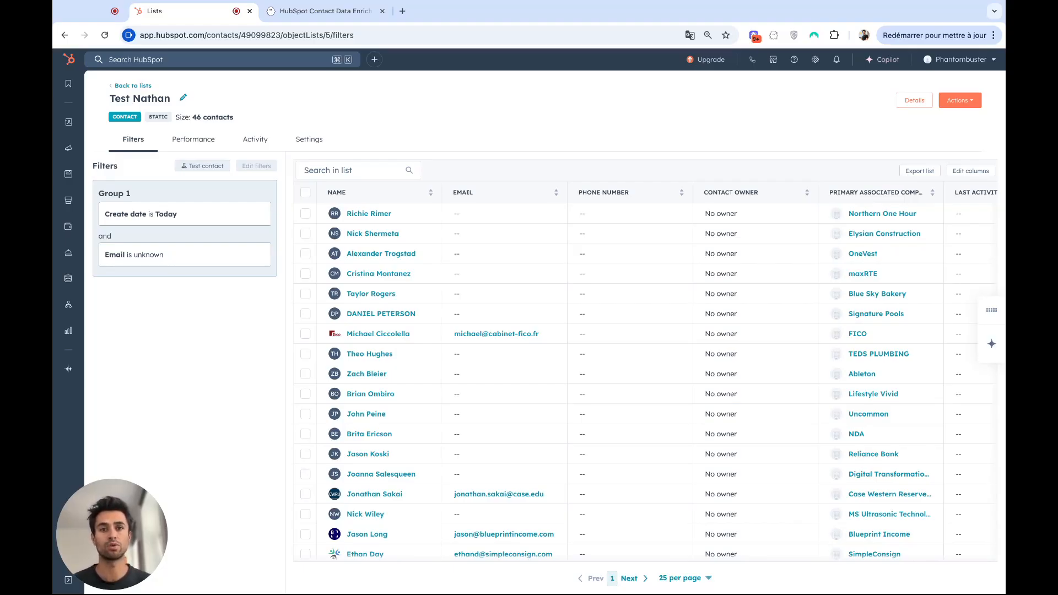
scroll(645, 380, "down", 3)
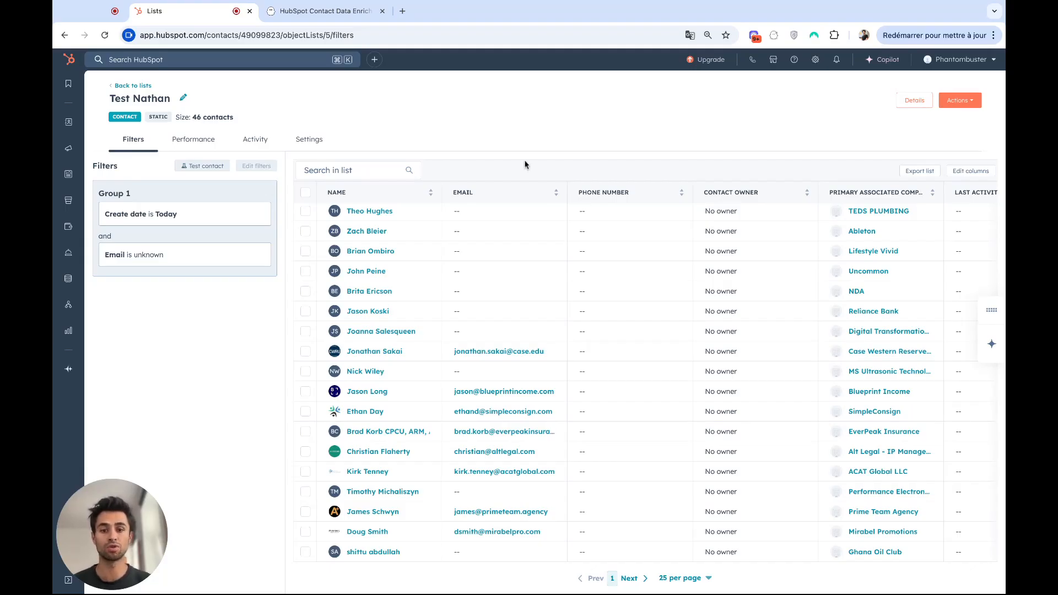
Open the record of the enriched Case Western Reserve University contact and view all of its properties.
left_click(361, 353)
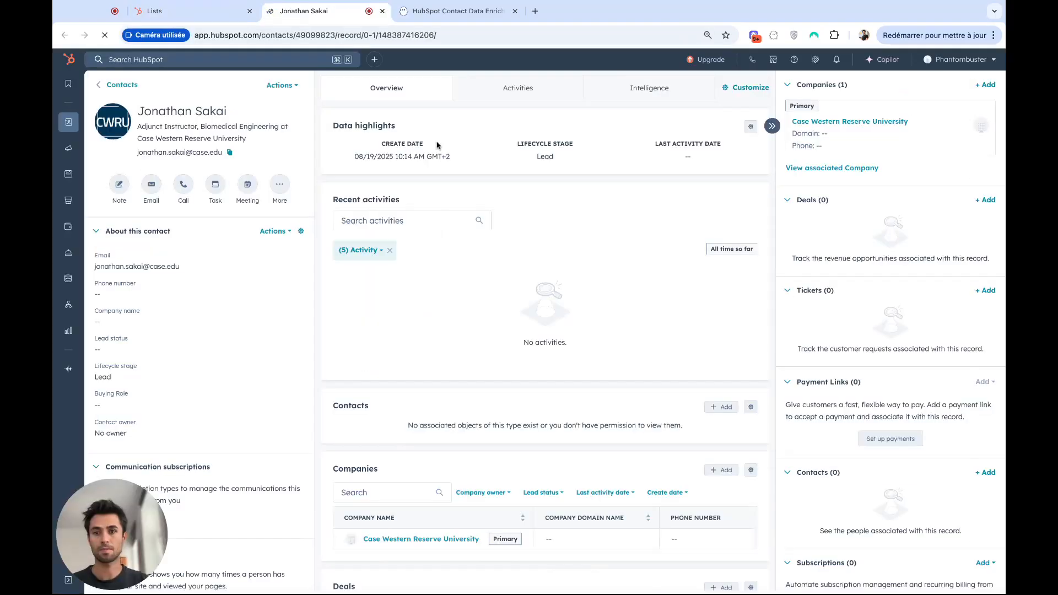
left_click(293, 86)
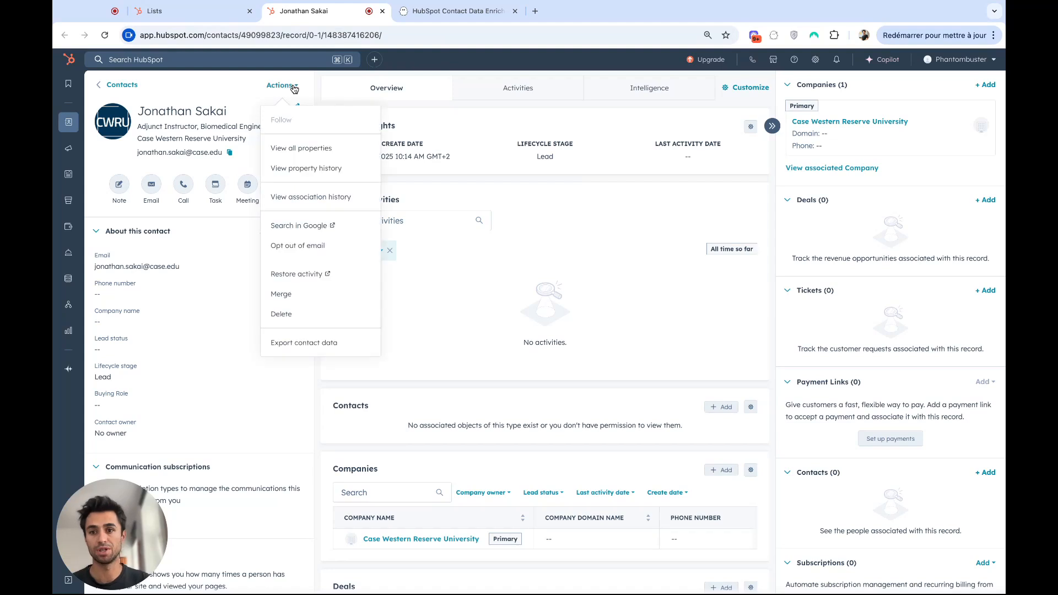
left_click(297, 149)
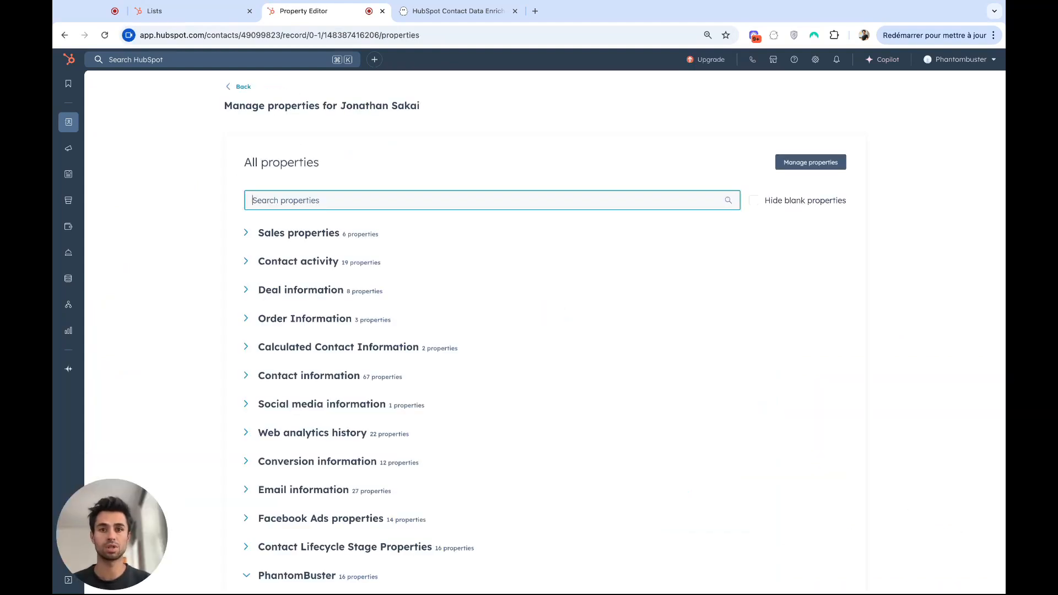
Search the contact's properties for "website", "industry" and "school" in turn, and switch back to PhantomBuster.
type("website")
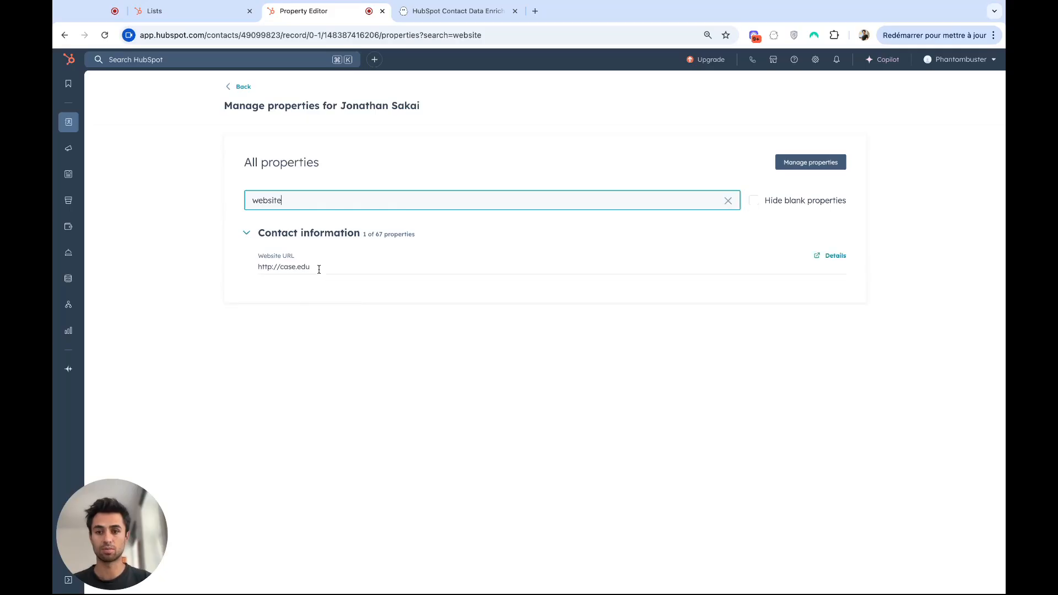
double_click(295, 201)
type("industry")
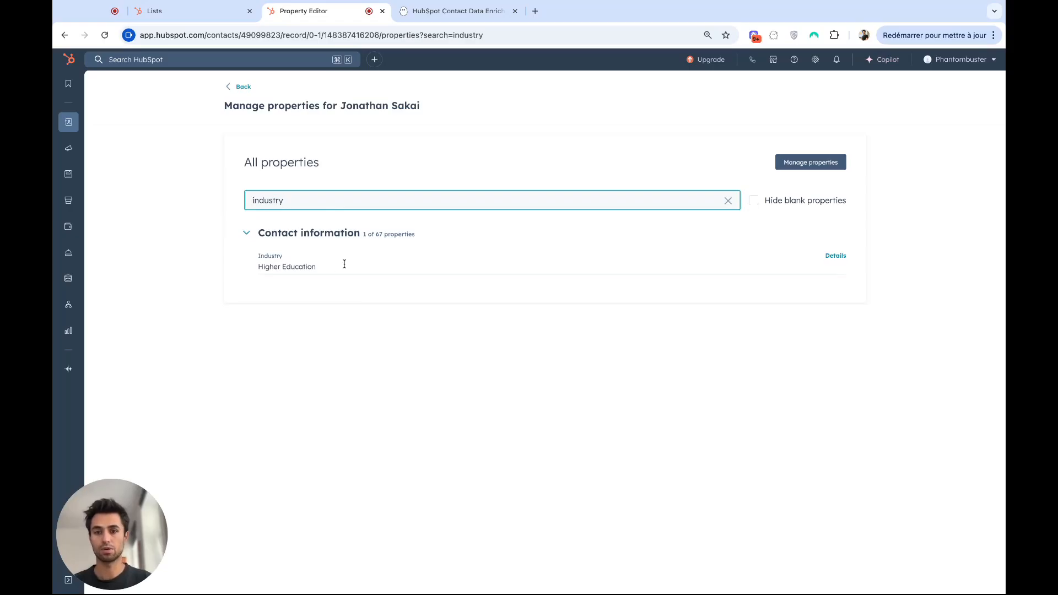
double_click(306, 201)
type("s")
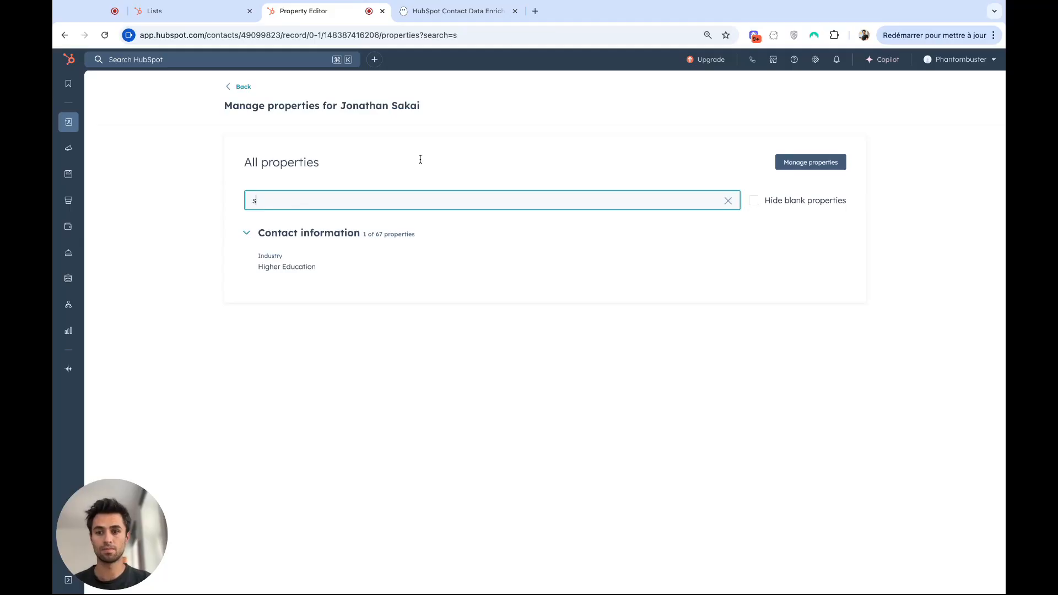
type("chool")
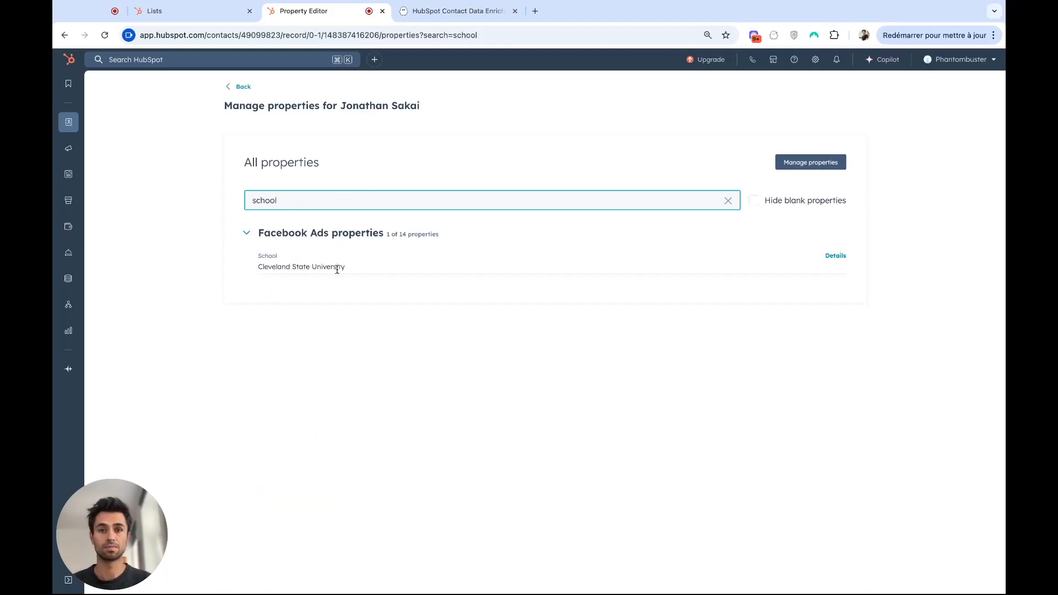
left_click(452, 11)
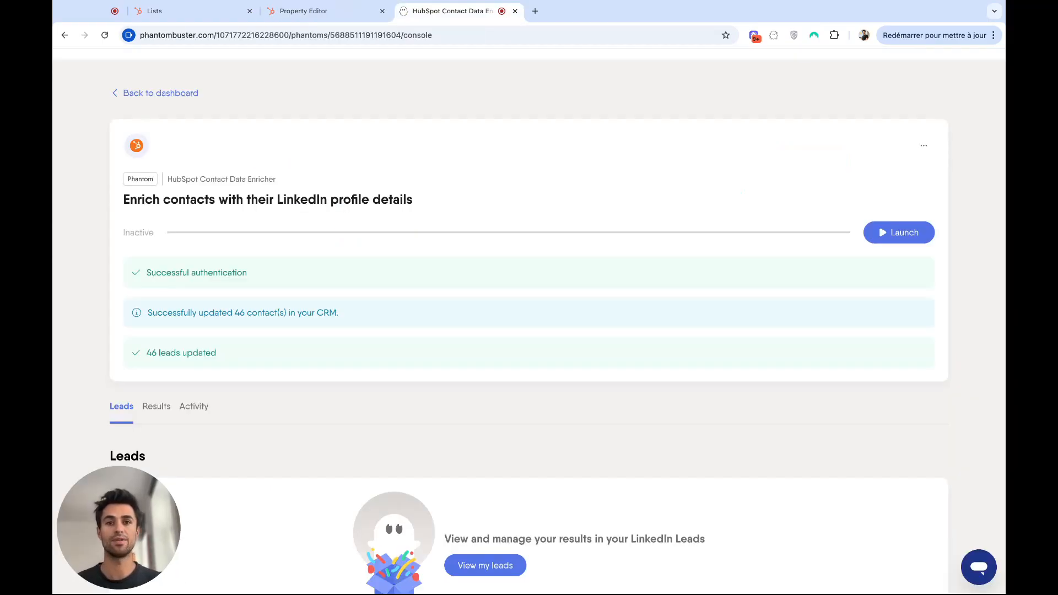